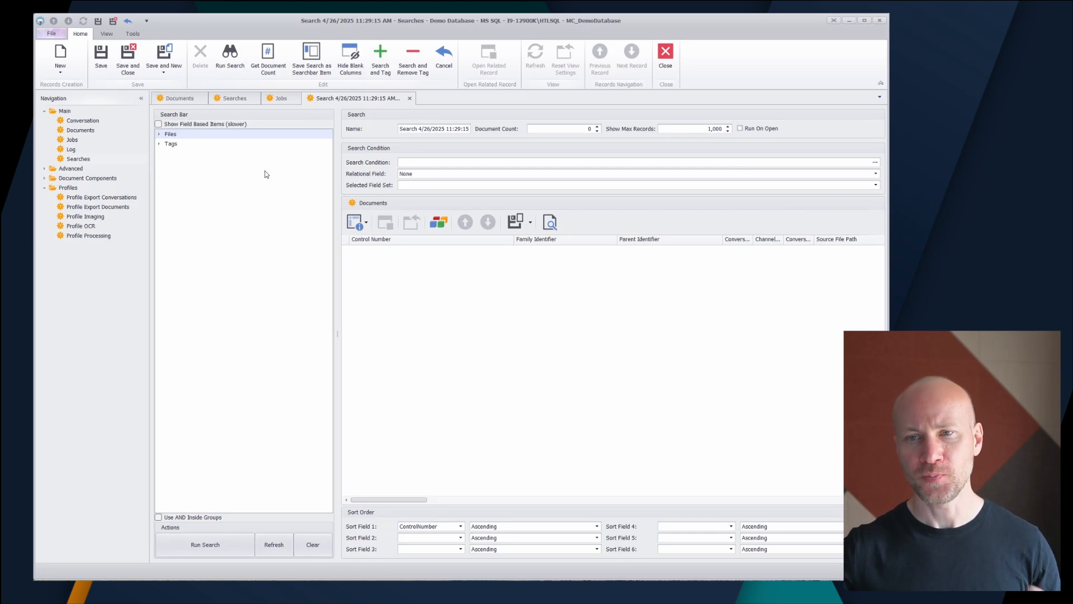
# Step: Add a new condition to the search criteria and try to set its field to Document Files
pyautogui.click(875, 164)
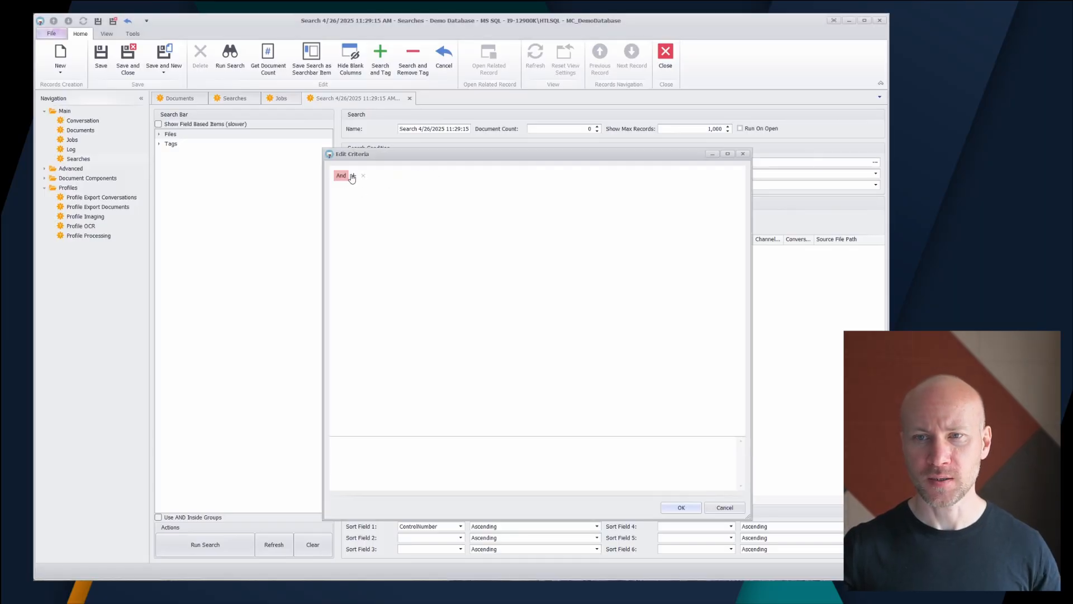
pyautogui.click(353, 175)
pyautogui.click(376, 193)
pyautogui.click(374, 188)
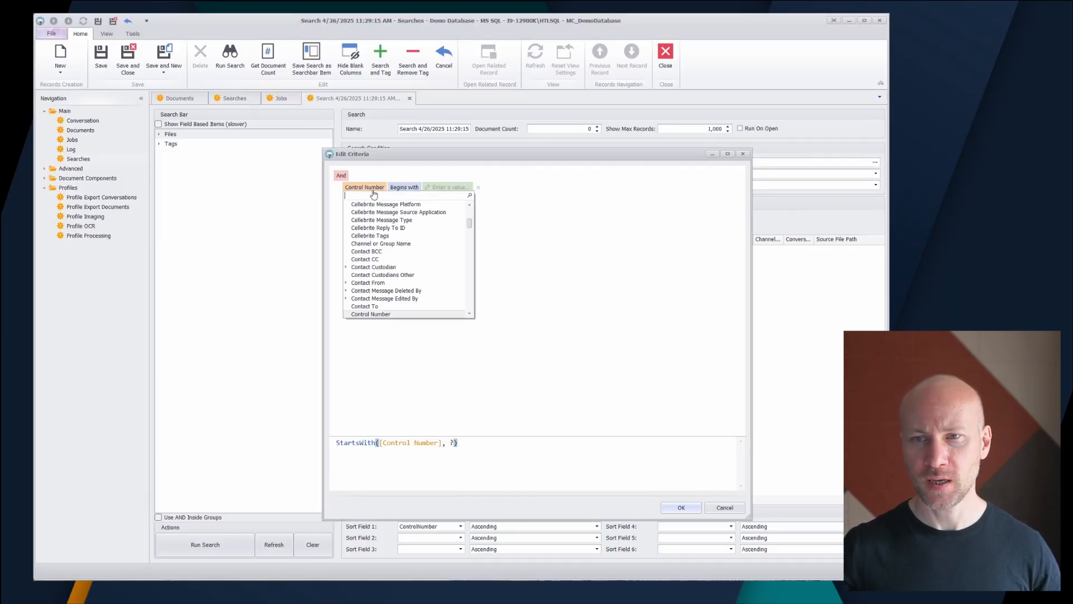
pyautogui.write('files')
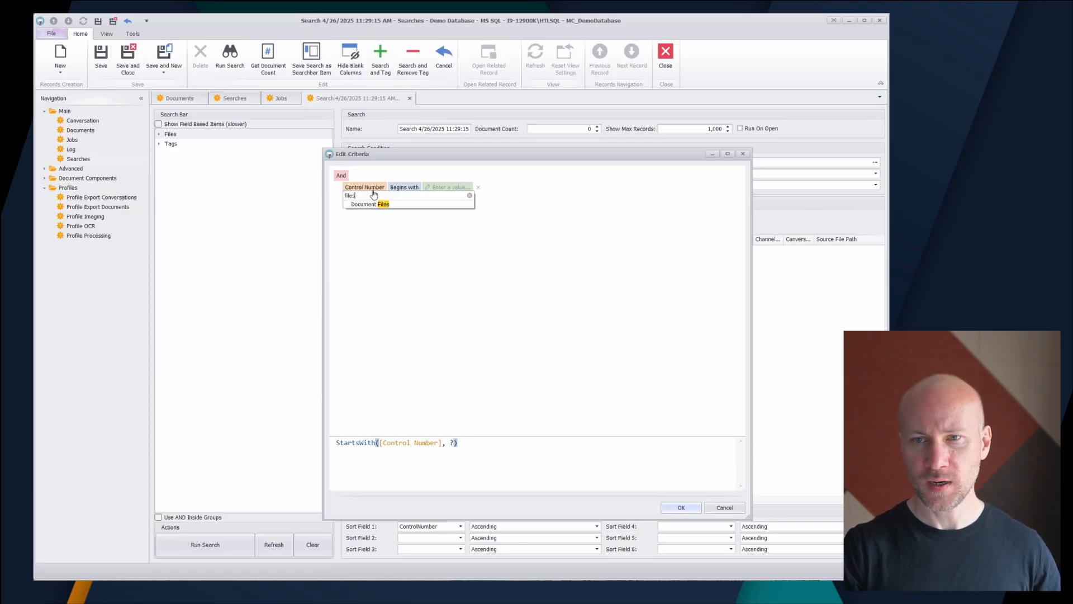
pyautogui.click(370, 207)
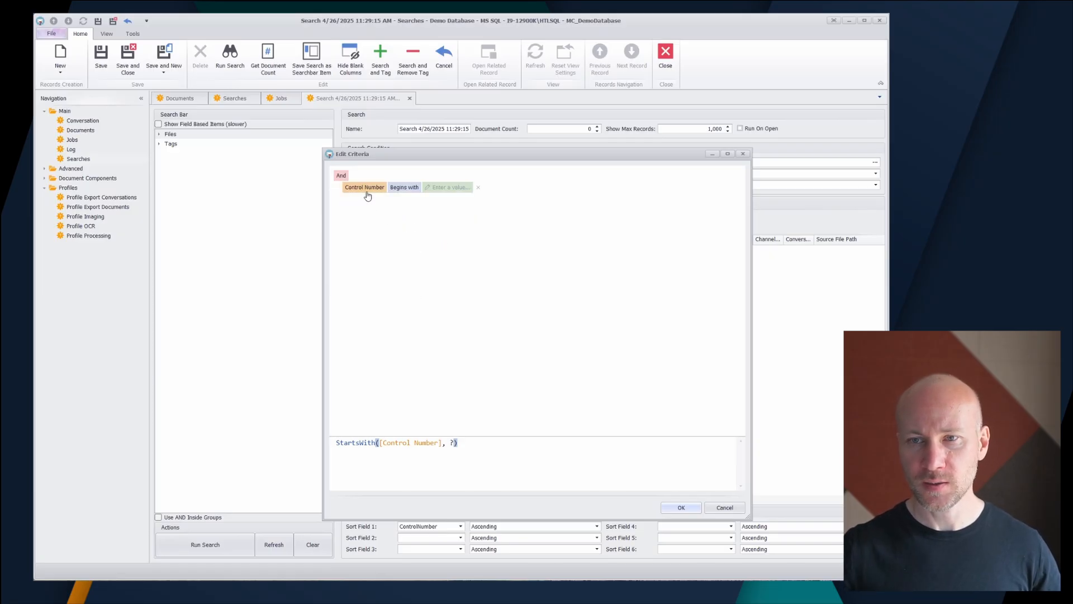
# Step: Set the field of the new search condition to Document Files
pyautogui.click(367, 189)
pyautogui.write('docum')
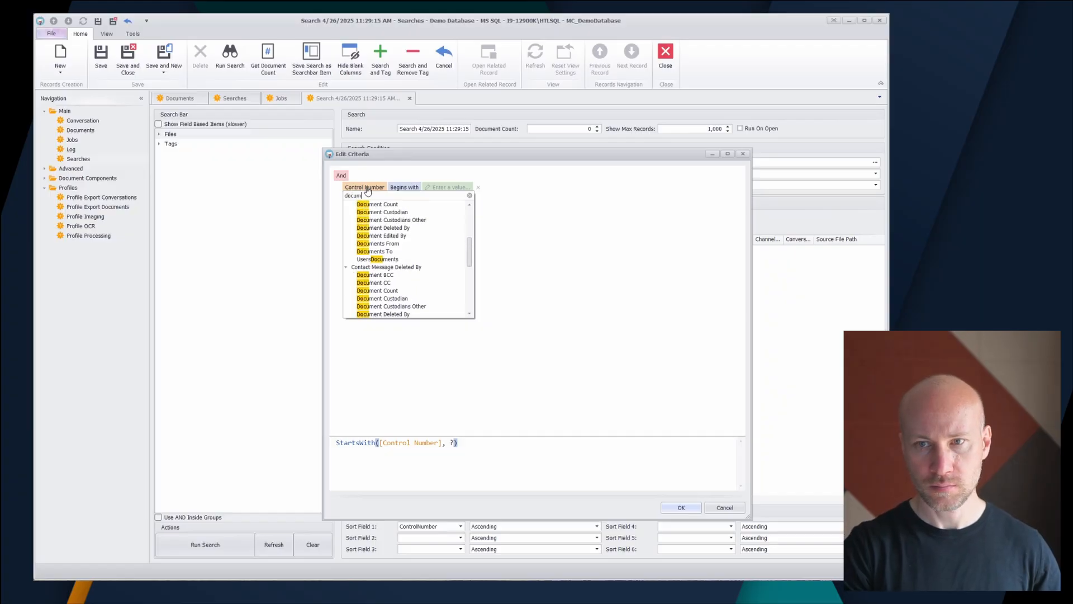
pyautogui.write('ent')
pyautogui.press('BackSpace')
pyautogui.press('BackSpace')
pyautogui.press('BackSpace')
pyautogui.press('BackSpace')
pyautogui.press('BackSpace')
pyautogui.press('BackSpace')
pyautogui.press('BackSpace')
pyautogui.press('BackSpace')
pyautogui.write('files')
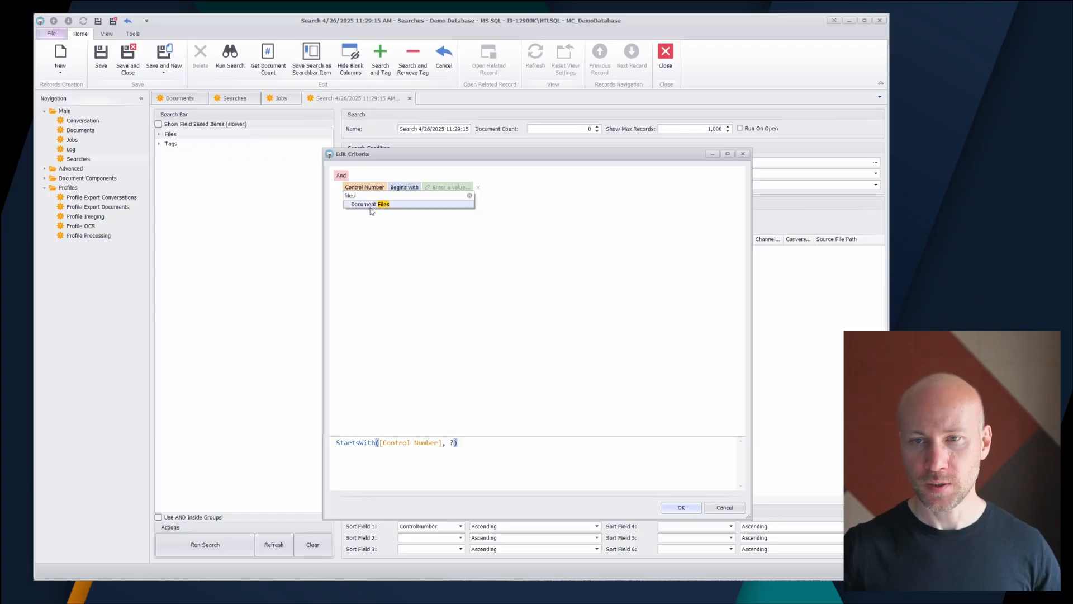
pyautogui.click(372, 207)
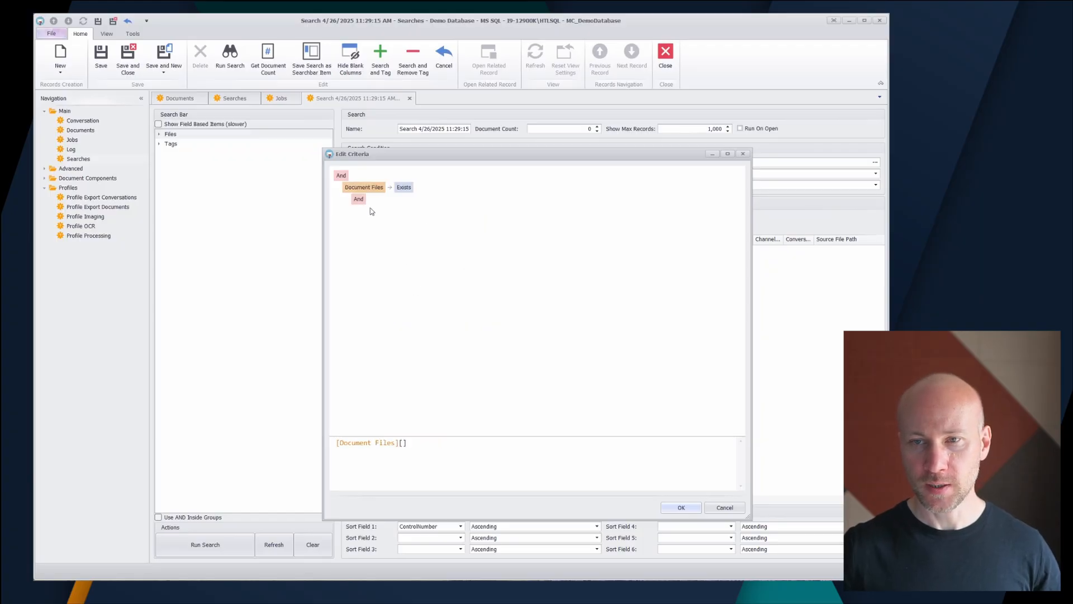
# Step: Add a nested condition under Document Files requiring Document File Type to equal Native
pyautogui.click(372, 199)
pyautogui.click(384, 218)
pyautogui.click(374, 211)
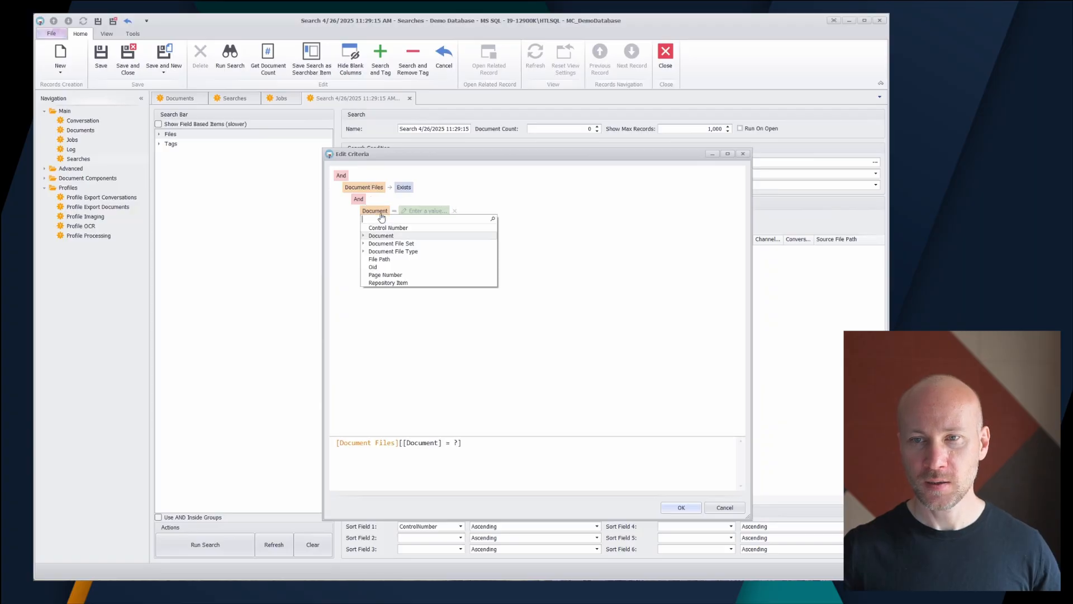
pyautogui.click(434, 252)
pyautogui.click(442, 210)
pyautogui.click(473, 210)
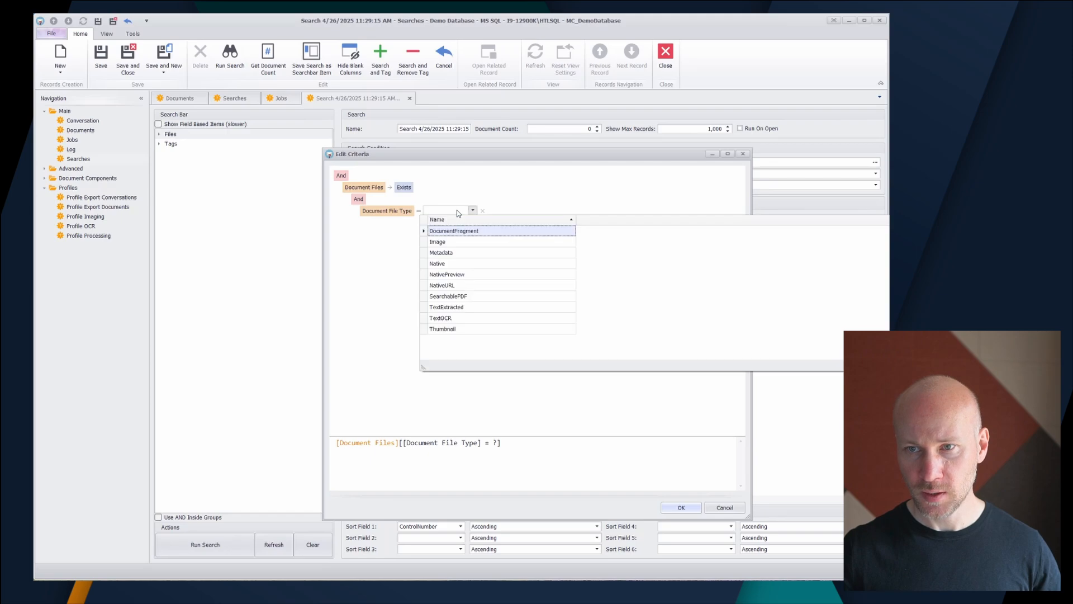
pyautogui.click(454, 263)
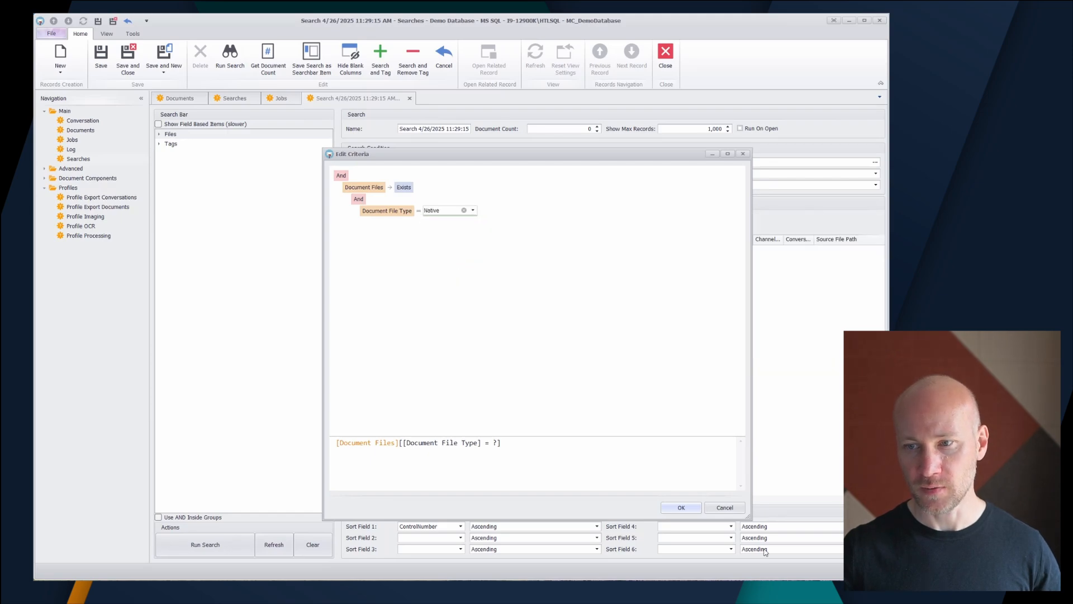
# Step: Apply the edited criteria and run the search
pyautogui.click(601, 415)
pyautogui.click(683, 507)
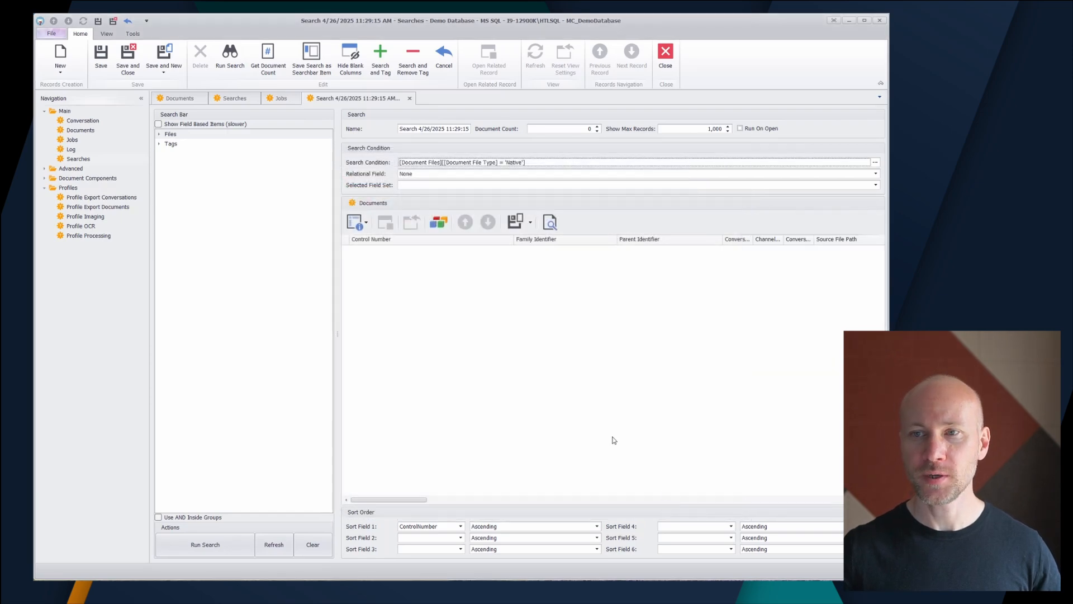
pyautogui.click(229, 57)
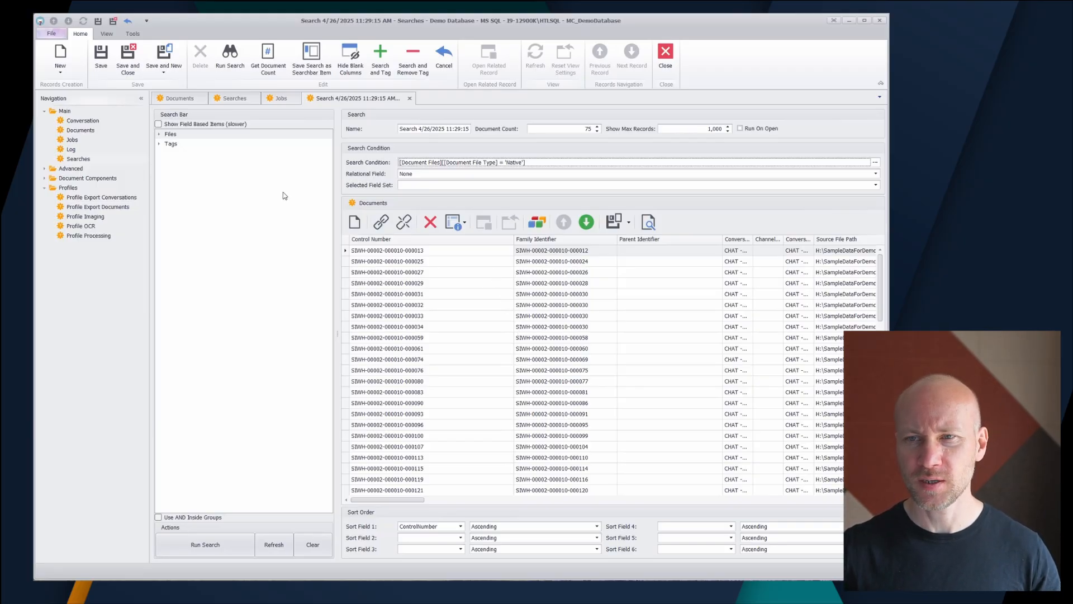
# Step: Clear the written search condition and run a search using the Files filter Has 'Native' in 'Original Files'
pyautogui.click(159, 134)
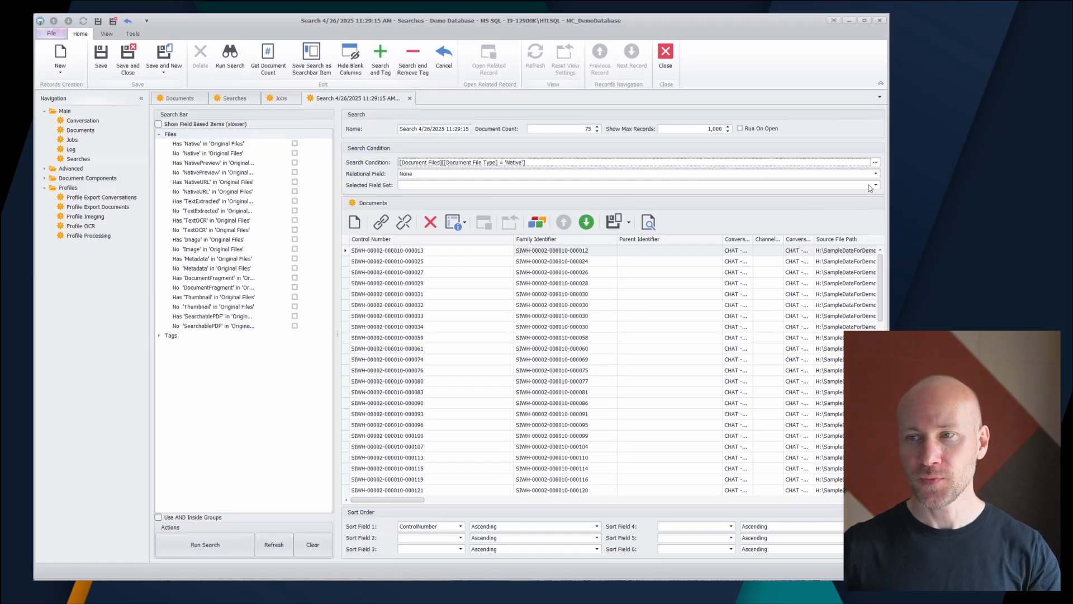
pyautogui.click(875, 162)
pyautogui.moveTo(571, 448); pyautogui.dragTo(335, 442)
pyautogui.press('BackSpace')
pyautogui.click(681, 508)
pyautogui.click(295, 145)
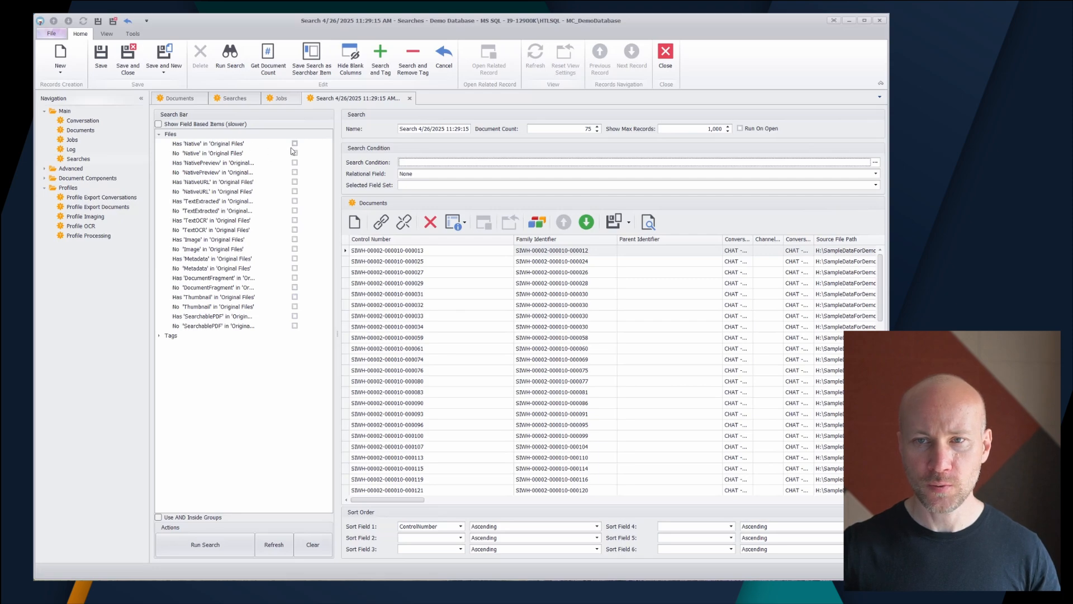
pyautogui.click(214, 545)
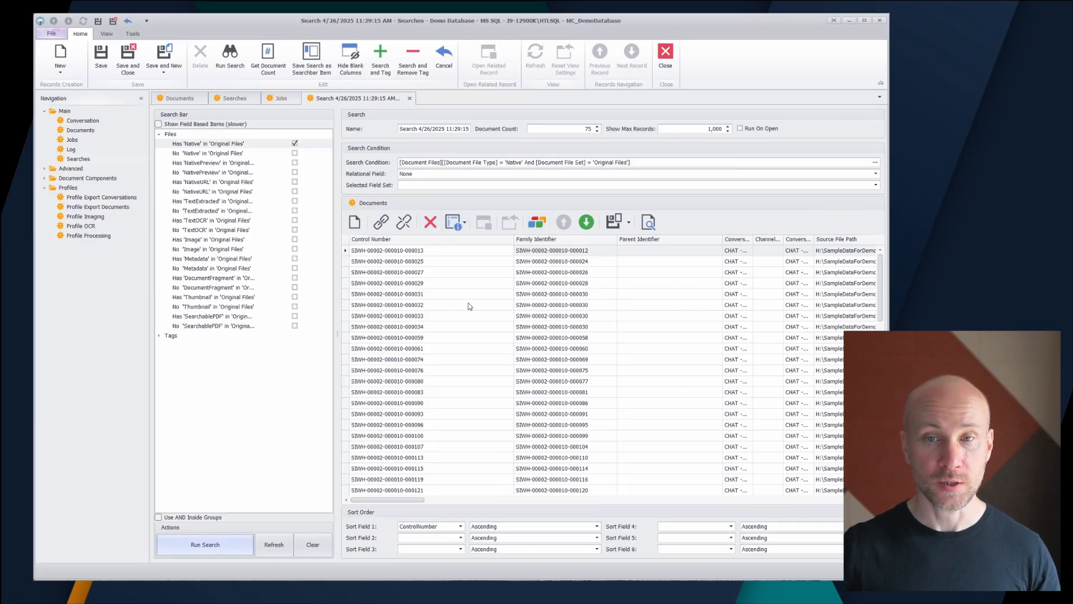
# Step: Replace the Files filter with No 'NativePreview' in 'Original Files' and run the search
pyautogui.click(294, 143)
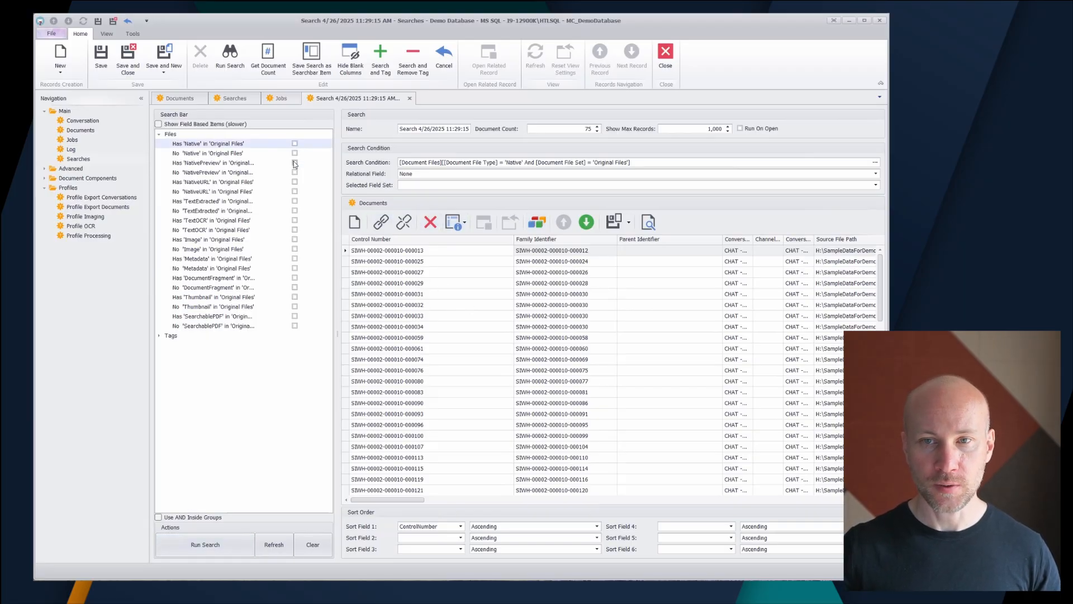
pyautogui.click(294, 172)
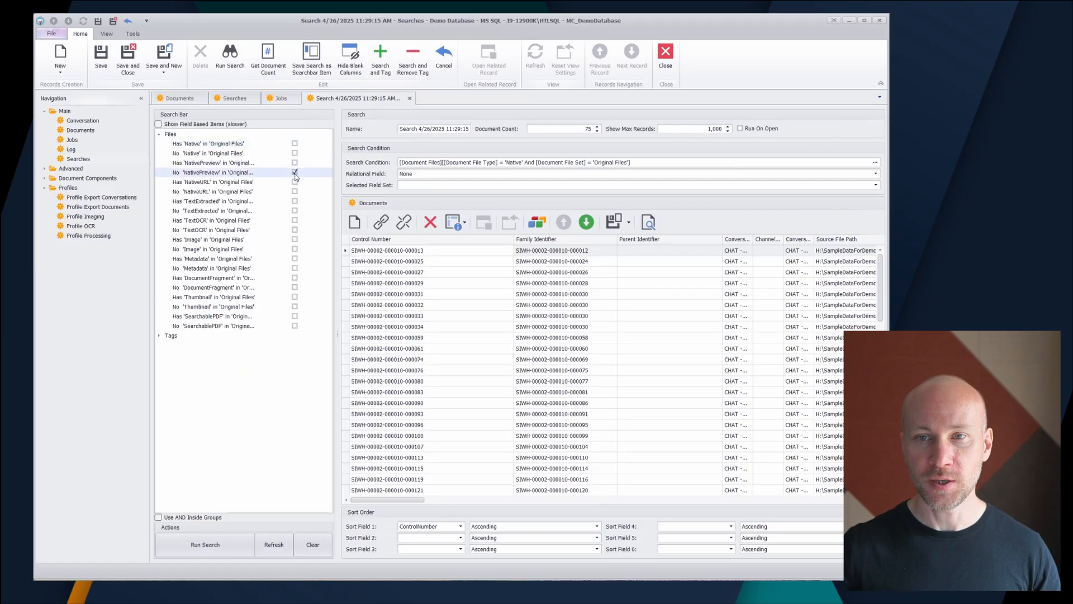
pyautogui.click(210, 552)
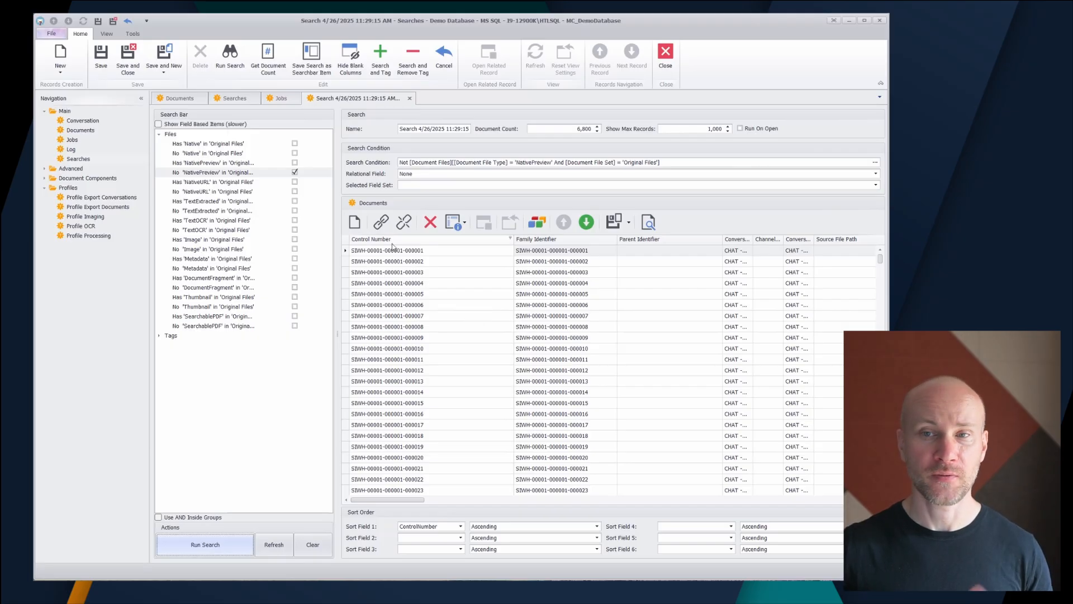
# Step: Remove the No 'NativePreview' filter and run a search for documents with the 'Responsive' tag
pyautogui.click(296, 173)
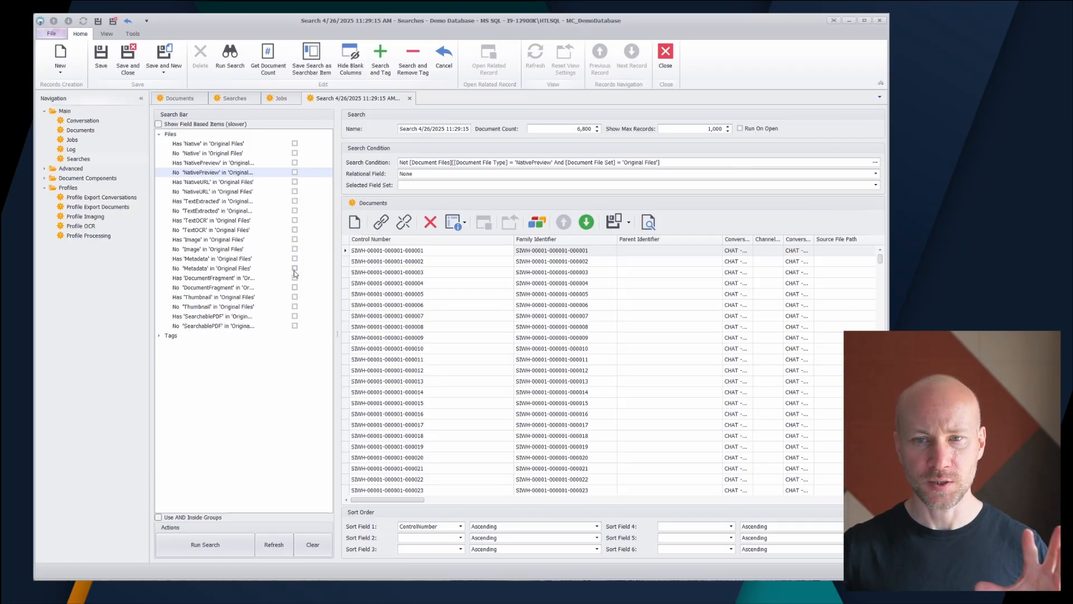
pyautogui.click(159, 337)
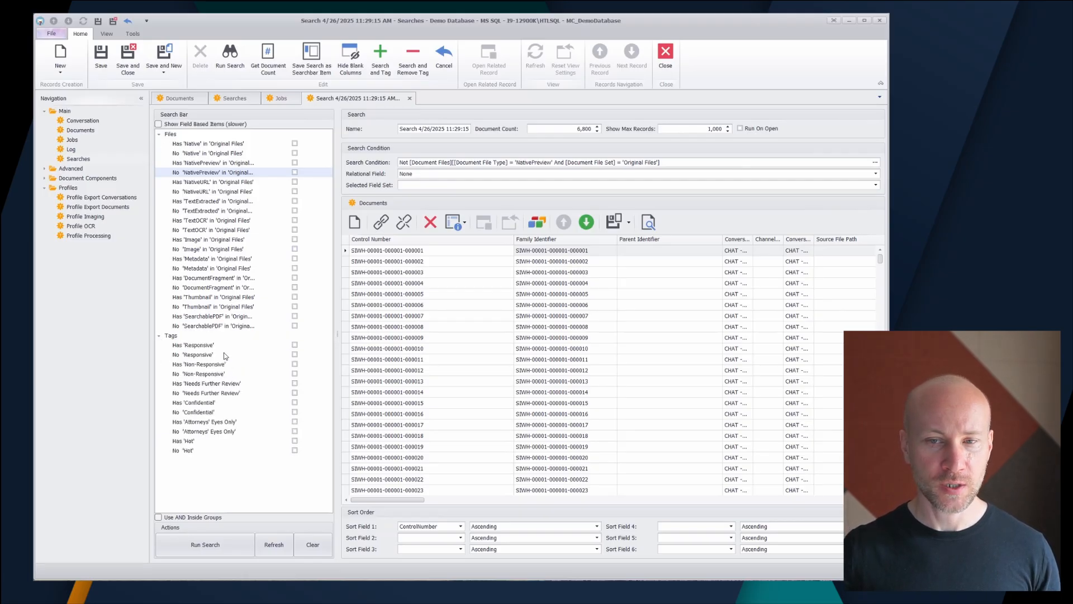
pyautogui.click(296, 344)
pyautogui.click(229, 544)
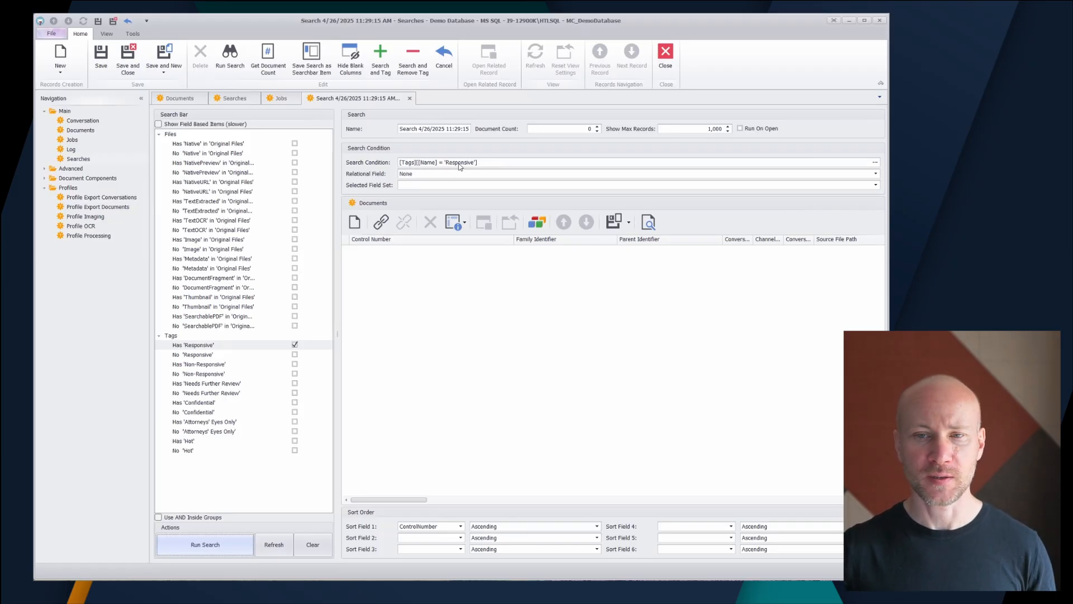
# Step: Clear the search bar selections and enable Show Field Based Items
pyautogui.click(295, 346)
pyautogui.click(313, 549)
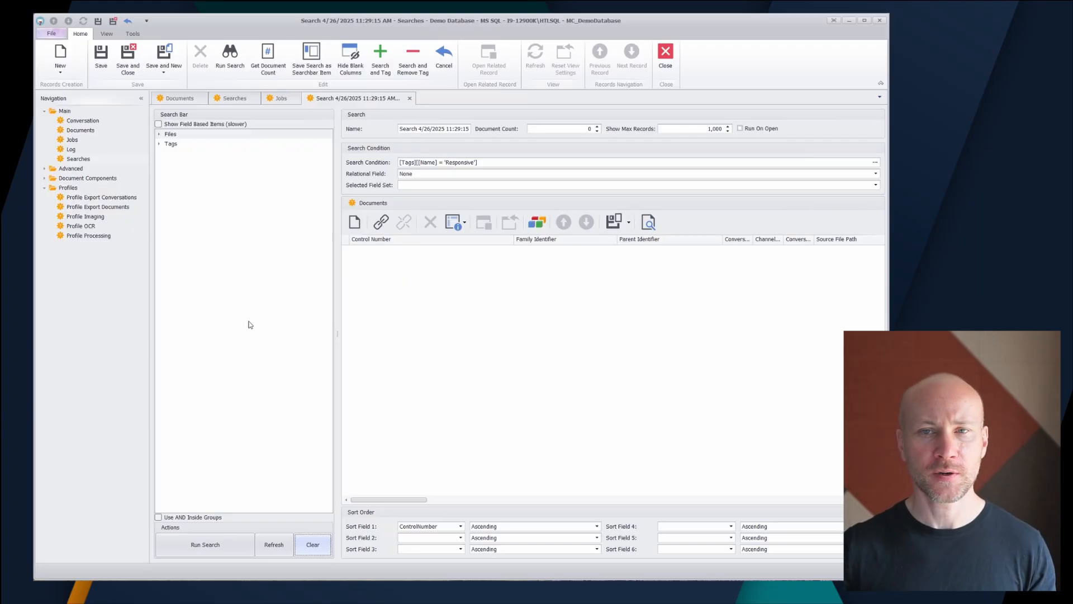
pyautogui.click(176, 126)
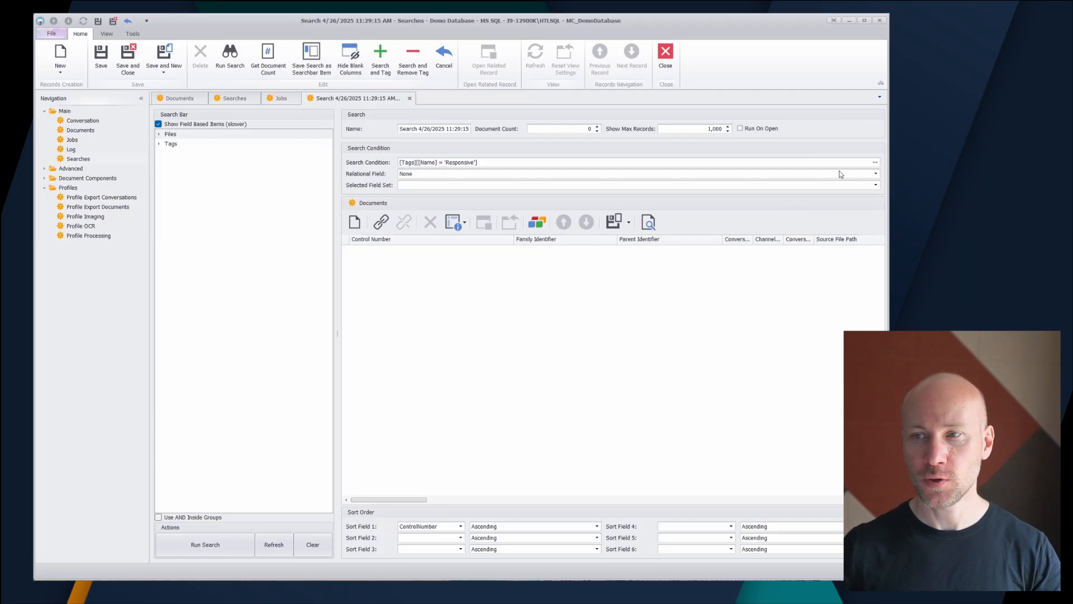
# Step: Delete the Responsive tag expression from the search criteria and apply the empty condition
pyautogui.click(874, 163)
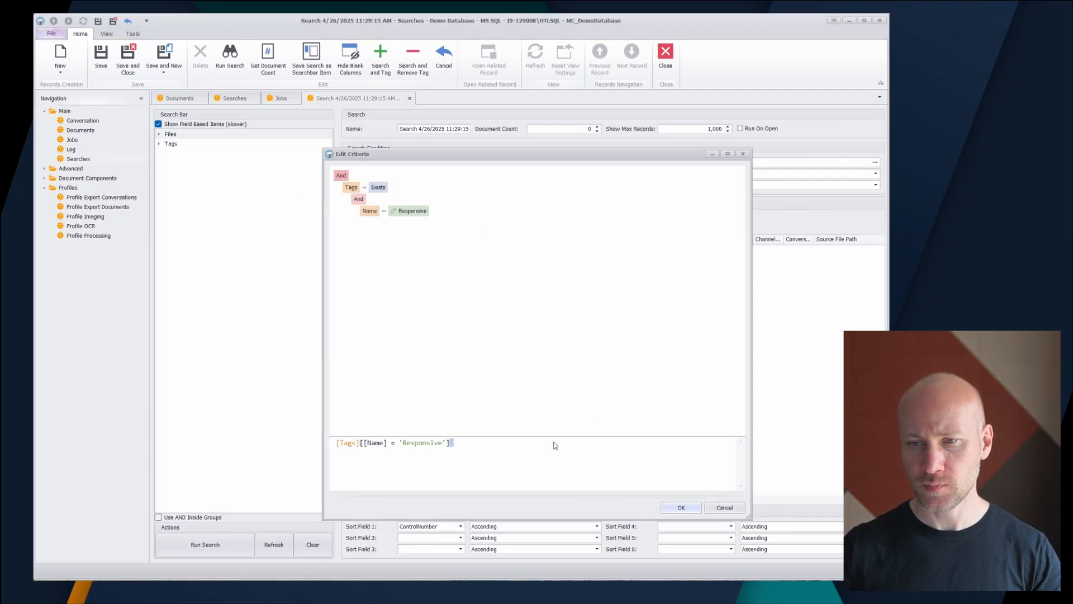
pyautogui.hotkey('ctrl', 'a')
pyautogui.press('Delete')
pyautogui.click(680, 507)
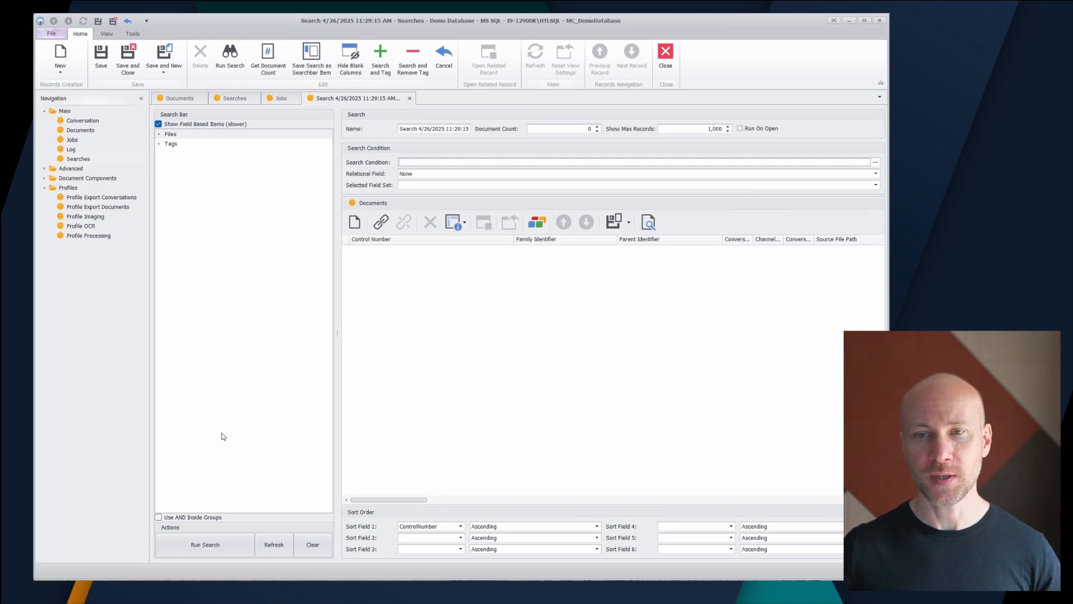
# Step: Refresh the search bar items and run a search with ApplicationName filtered to Facebook and Facebook Messenger
pyautogui.click(267, 550)
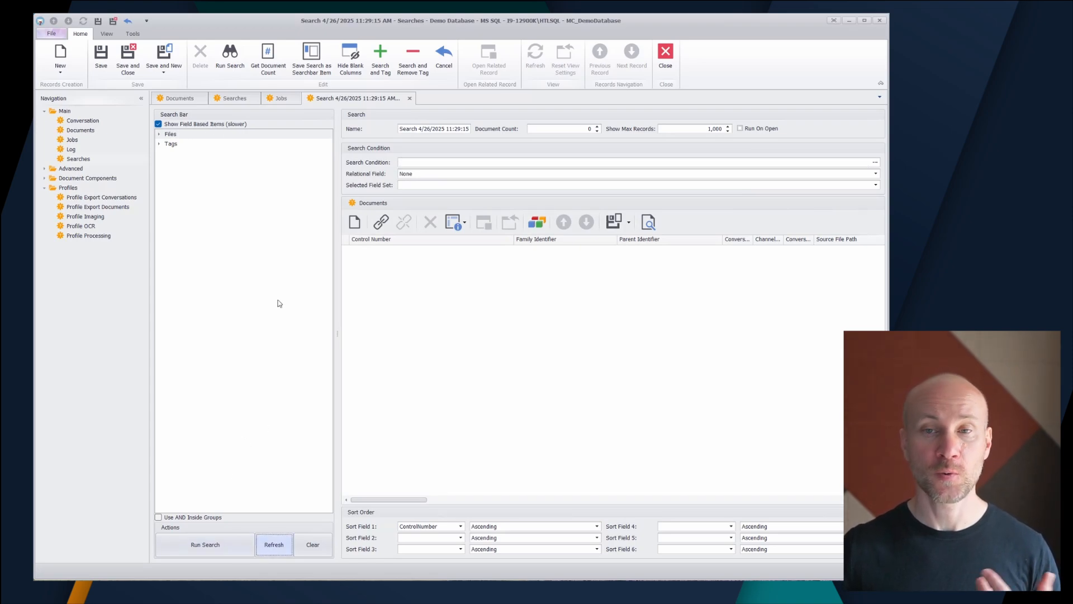
pyautogui.click(161, 134)
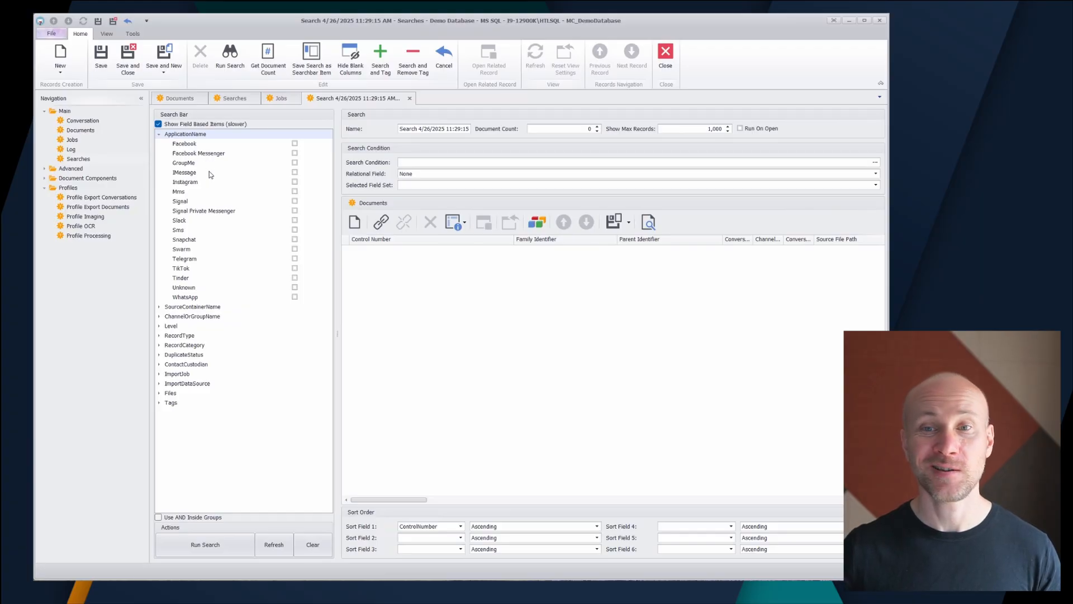
pyautogui.click(295, 144)
pyautogui.click(295, 152)
pyautogui.click(238, 549)
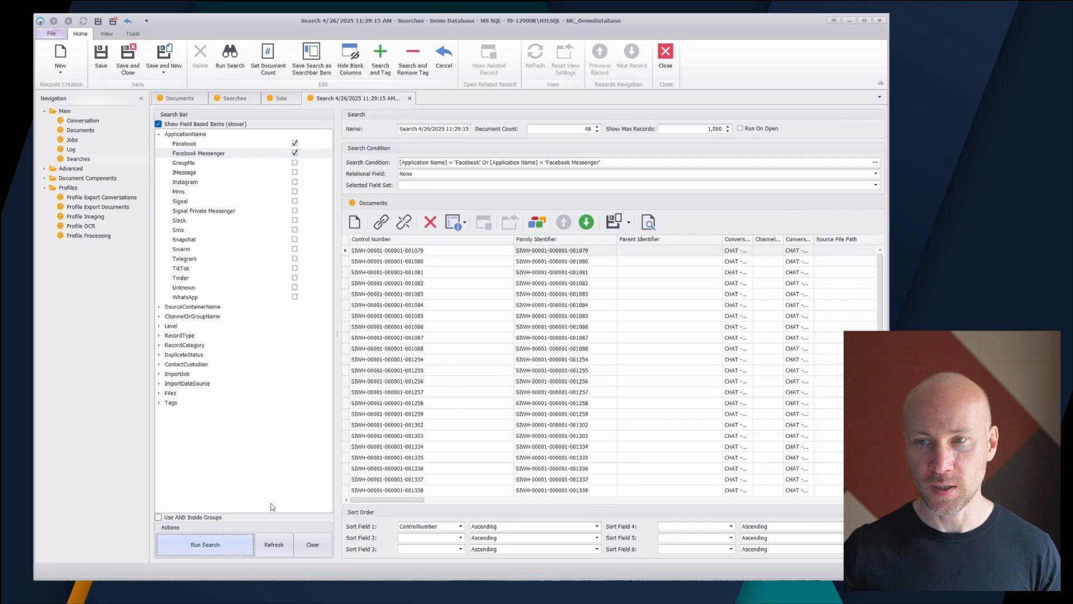
# Step: Add Mms to the selected ApplicationName filters and rerun the search
pyautogui.moveTo(420, 501); pyautogui.dragTo(547, 507)
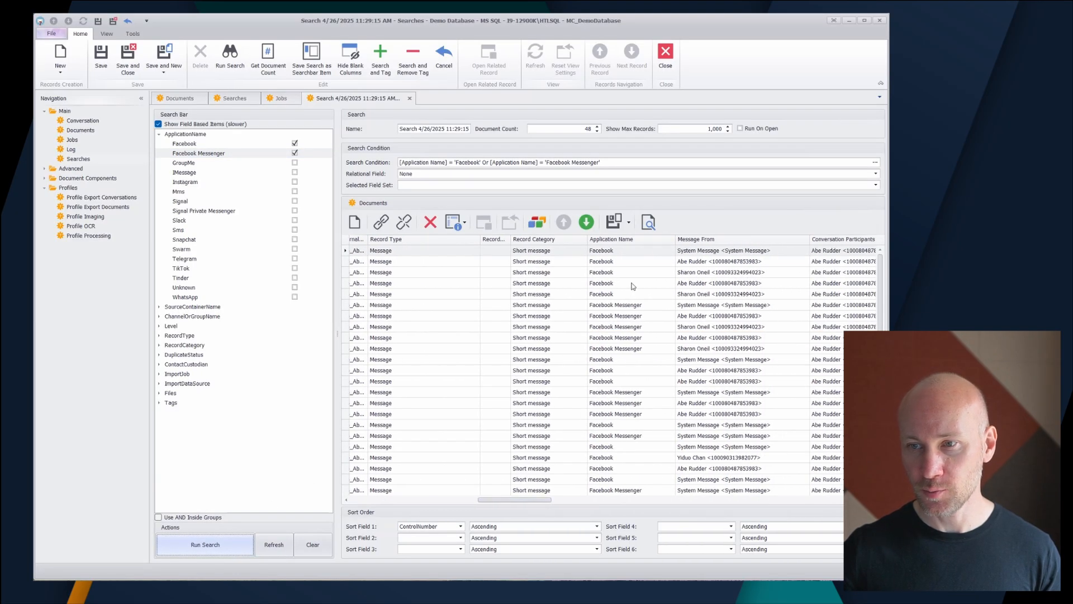
pyautogui.click(295, 192)
pyautogui.click(212, 543)
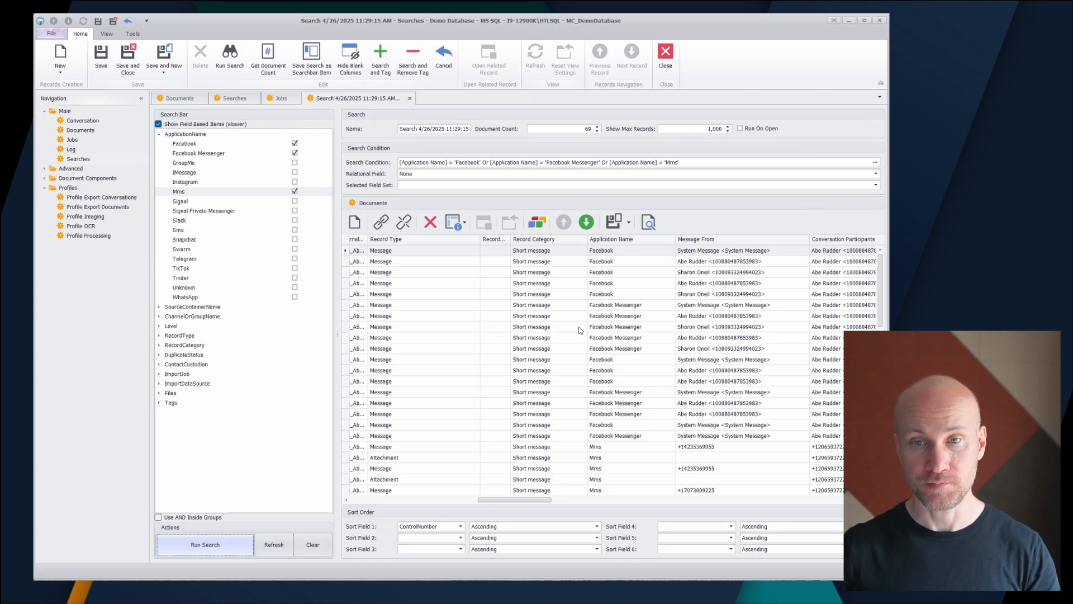
# Step: Deselect Mms, Facebook Messenger and Facebook in the ApplicationName filters
pyautogui.click(159, 135)
pyautogui.click(159, 134)
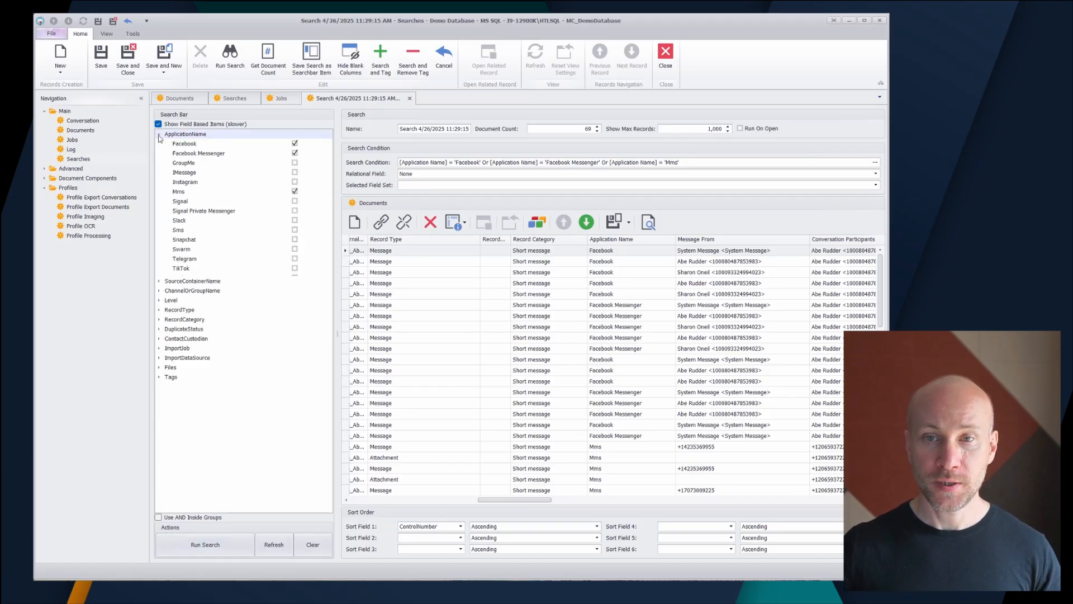
pyautogui.click(294, 191)
pyautogui.click(295, 153)
pyautogui.click(294, 144)
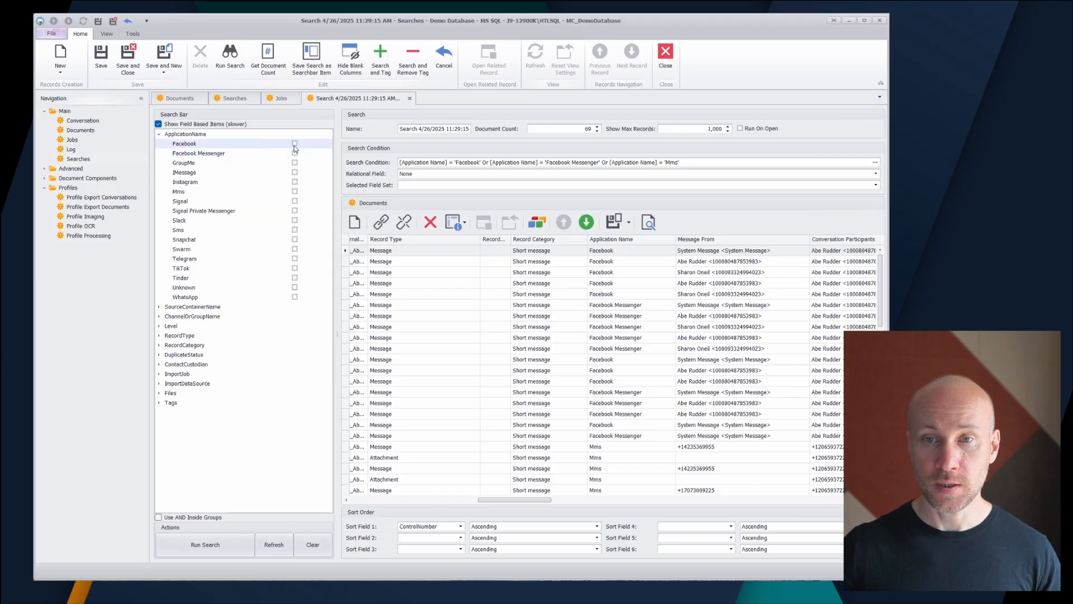
# Step: Examine the available filter values under SourceContainerName, ChannelOrGroupName, Level and RecordType
pyautogui.click(159, 307)
pyautogui.click(160, 307)
pyautogui.click(160, 317)
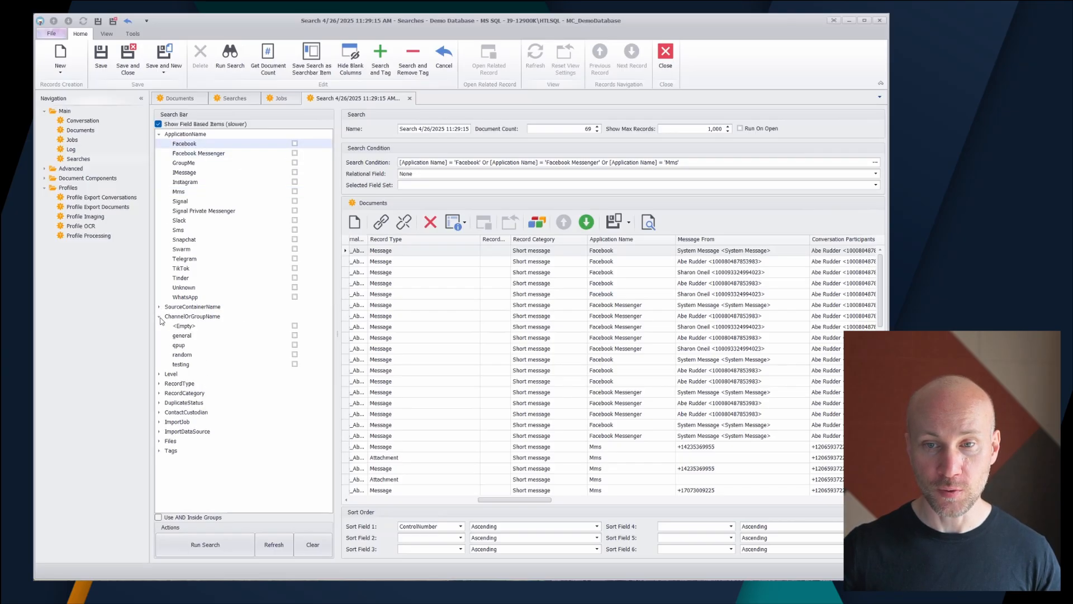
pyautogui.click(162, 375)
pyautogui.click(159, 135)
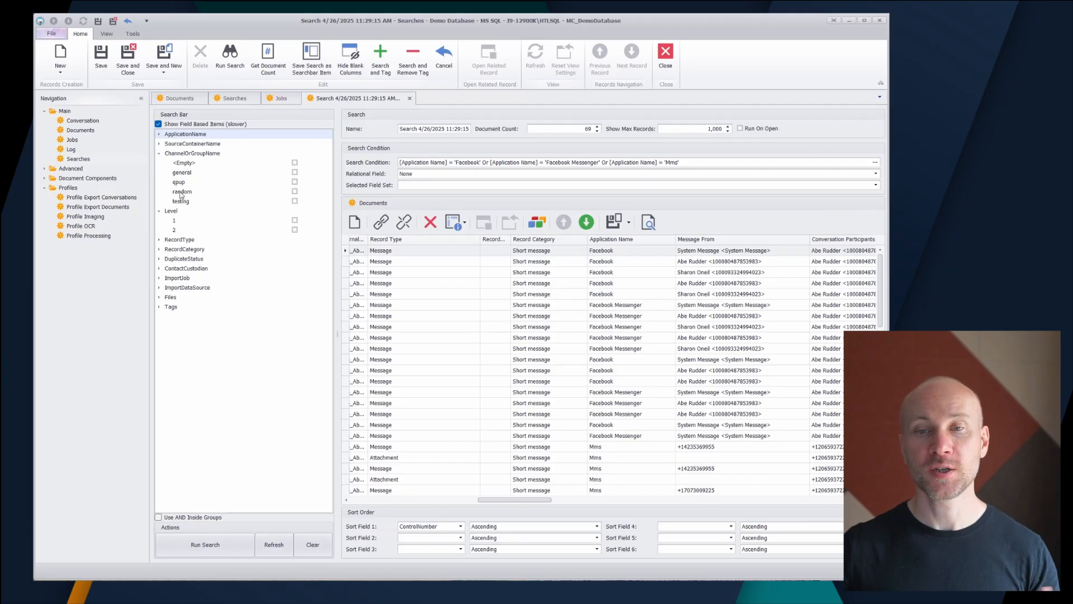
pyautogui.click(159, 239)
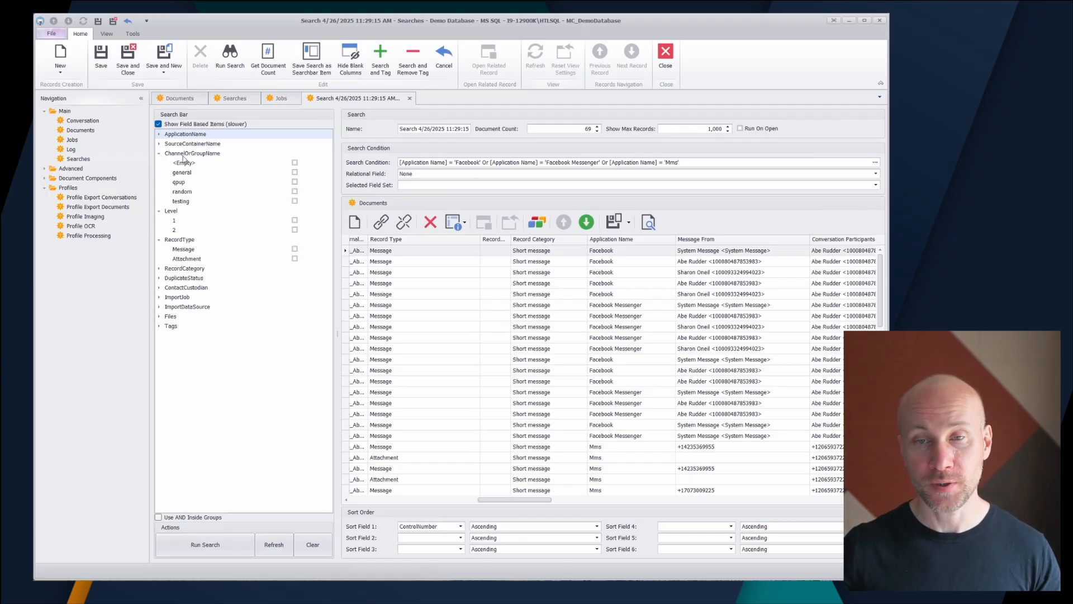
# Step: Run a search with ApplicationName filtered to Facebook and RecordType filtered to Attachment
pyautogui.click(159, 134)
pyautogui.click(295, 144)
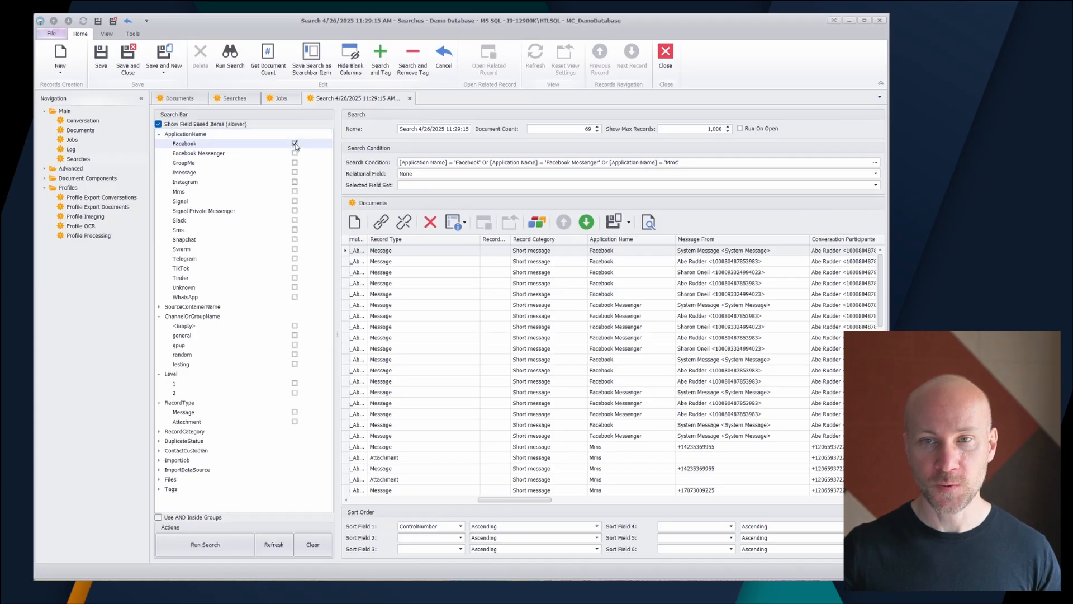
pyautogui.click(295, 421)
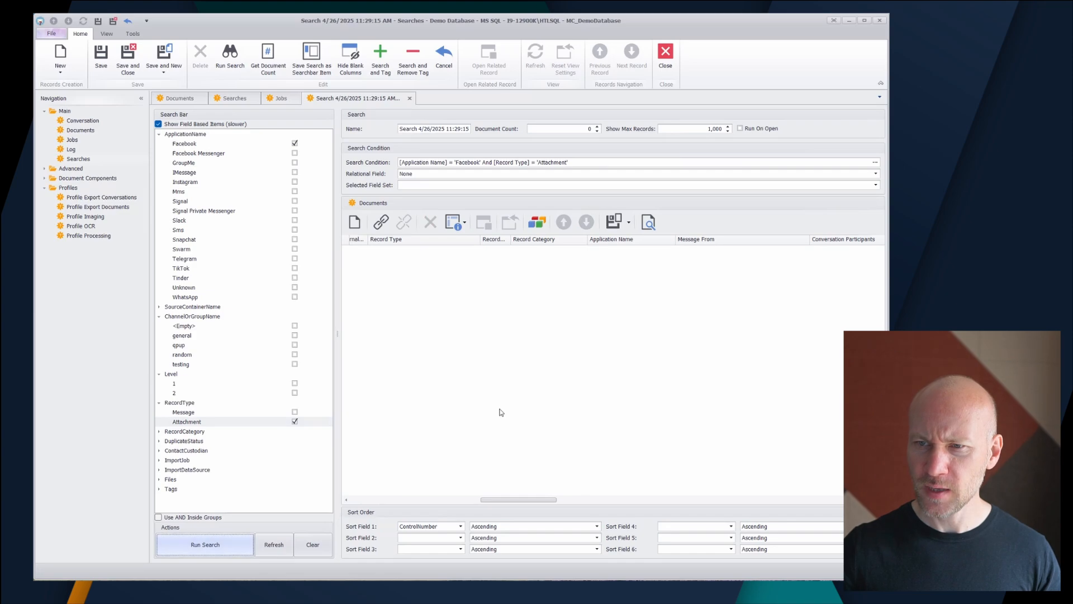
# Step: Replace the Facebook filter with WhatsApp, rerun the attachment search and review the file details of the results
pyautogui.click(295, 144)
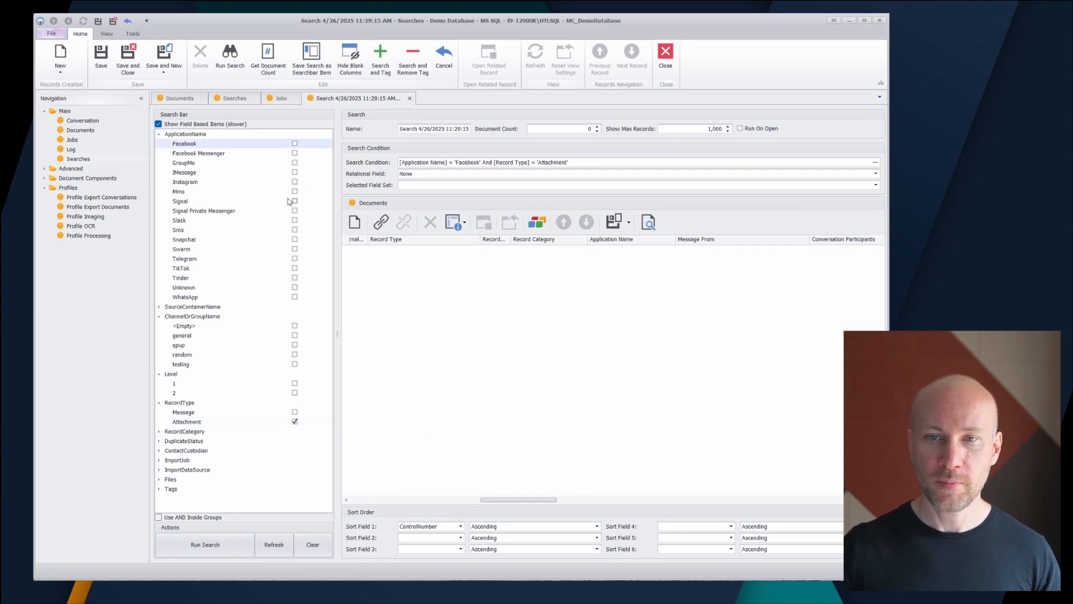
pyautogui.click(295, 297)
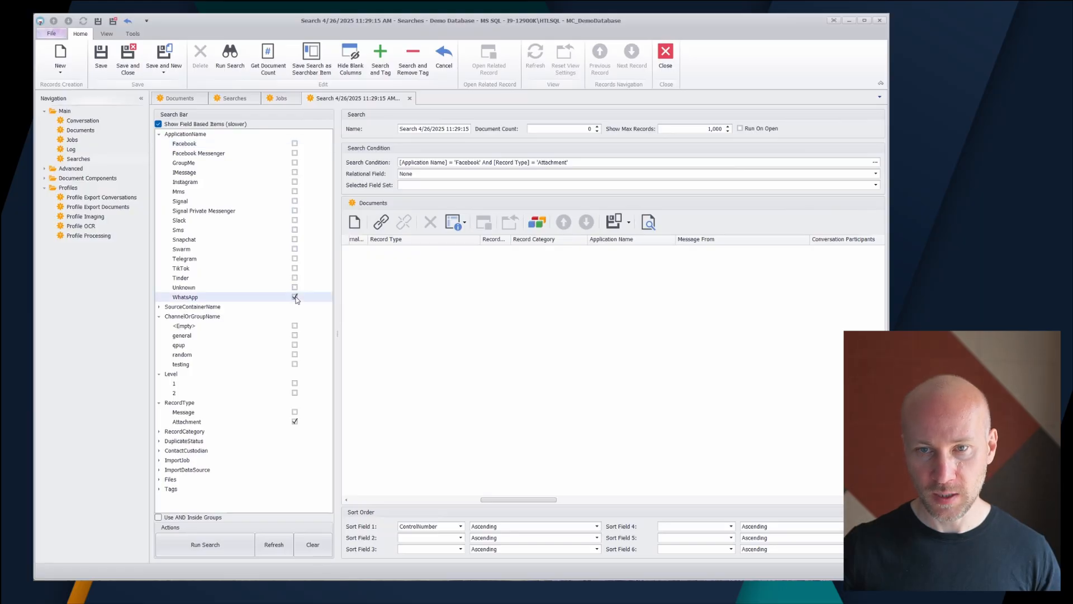
pyautogui.click(233, 547)
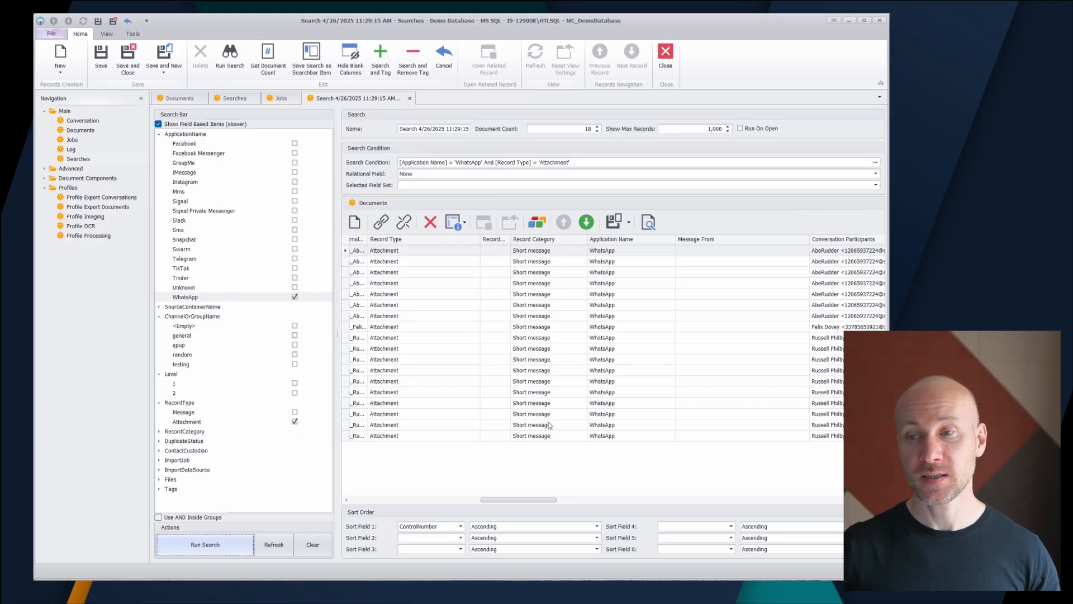
pyautogui.moveTo(507, 500); pyautogui.dragTo(763, 498)
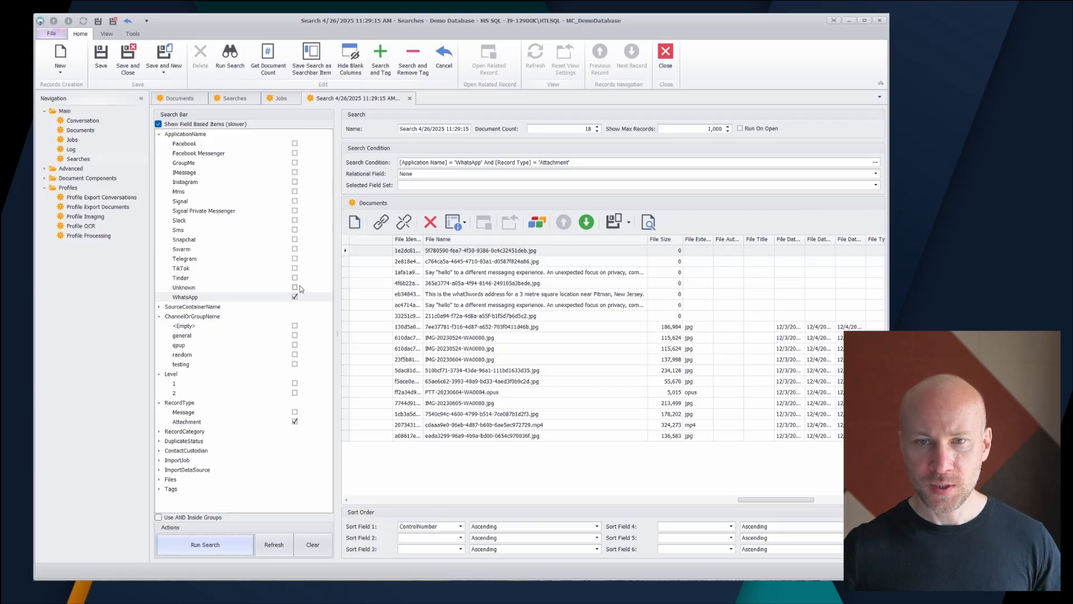
# Step: Add Facebook to the ApplicationName filters and run the search, first with OR logic and again with Use AND Inside Groups enabled
pyautogui.click(295, 143)
pyautogui.click(213, 554)
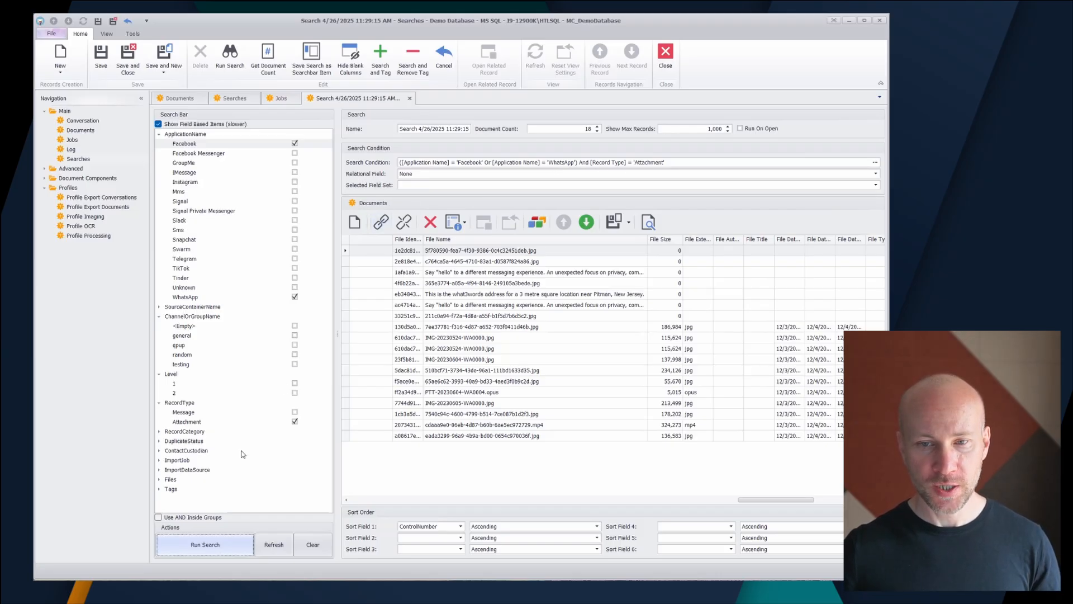
pyautogui.click(165, 521)
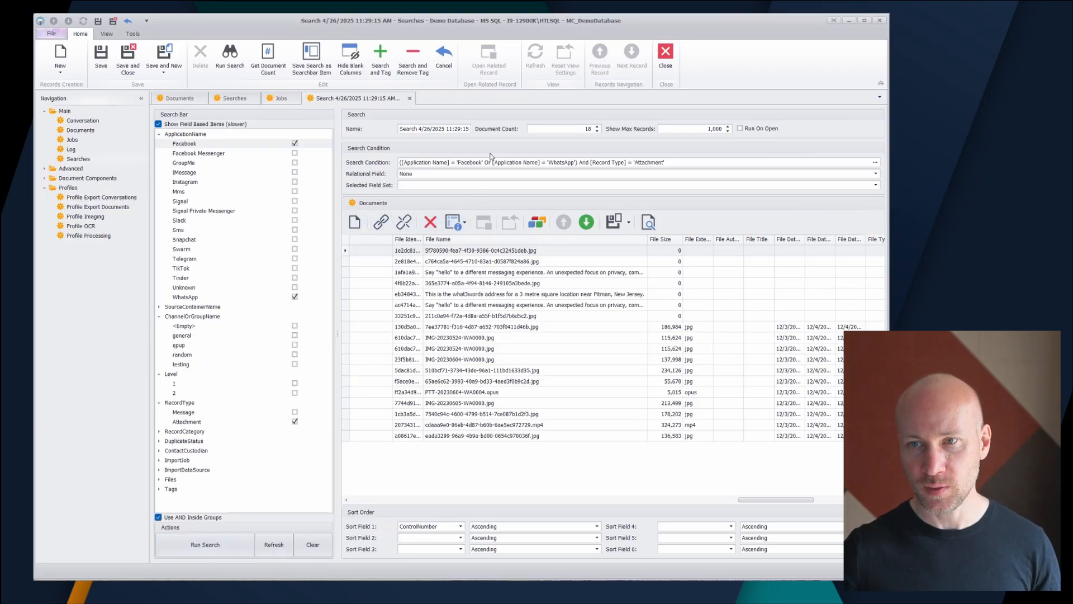
pyautogui.click(233, 552)
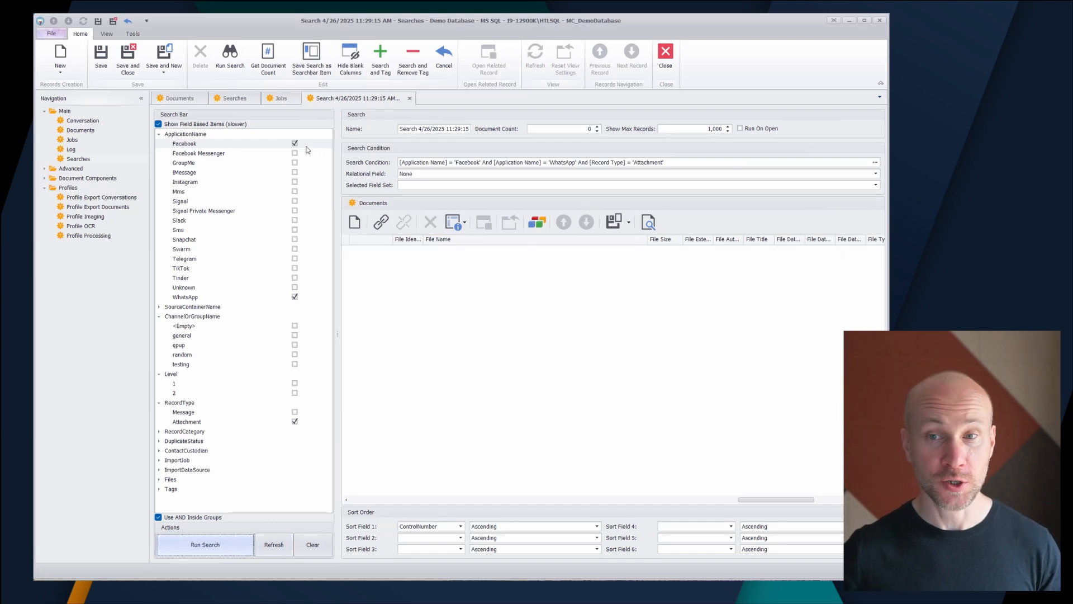
# Step: Deselect the Facebook and WhatsApp application filters and the Attachment record type filter
pyautogui.click(295, 144)
pyautogui.click(295, 297)
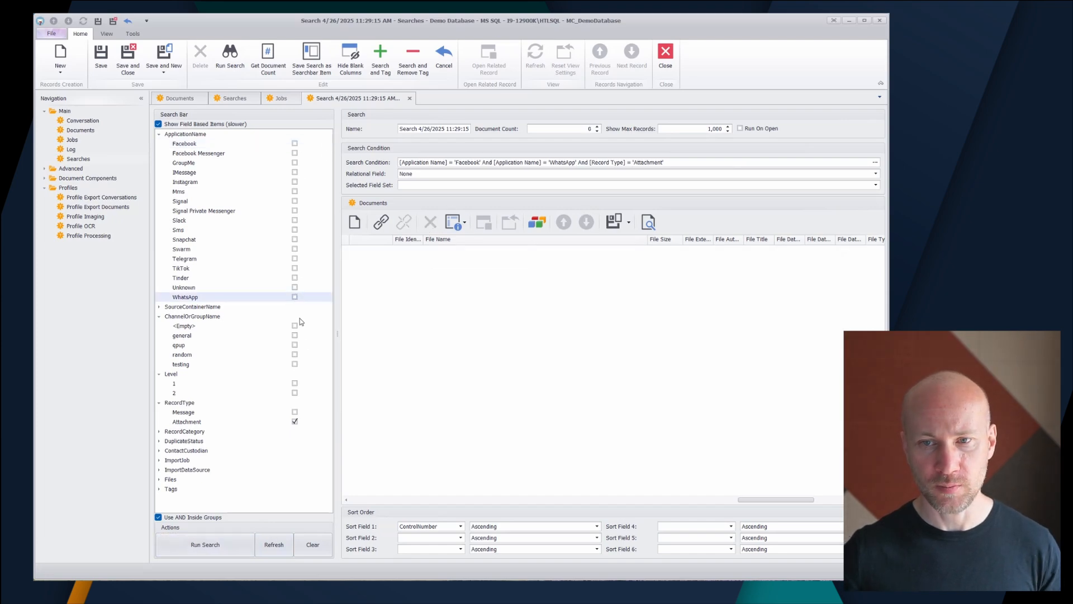
pyautogui.click(160, 135)
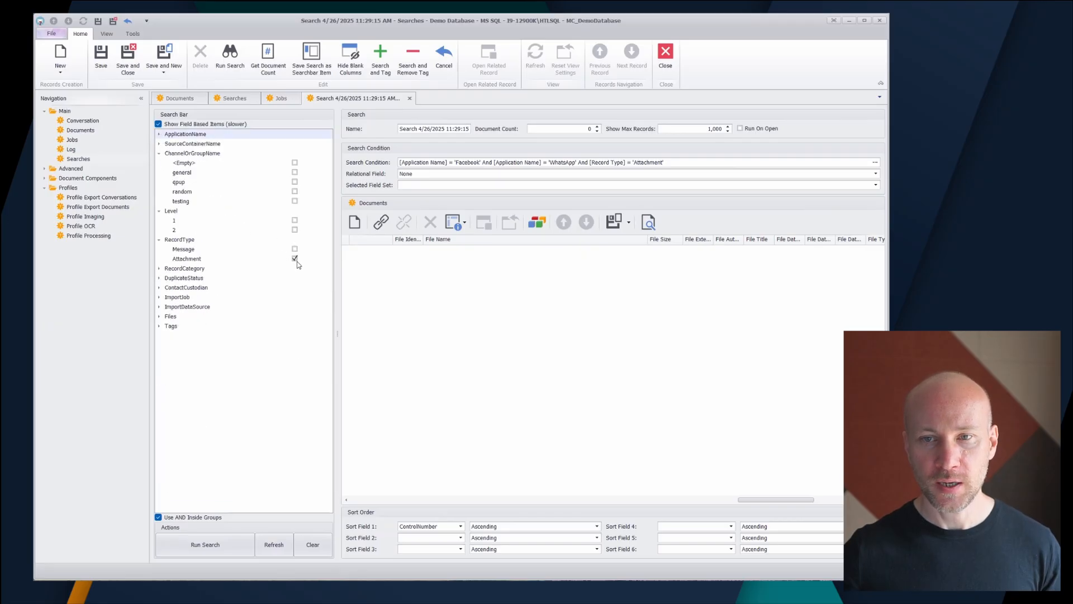
pyautogui.click(294, 258)
# Step: Run a search for documents carrying both the Has 'Responsive' and Has 'Confidential' tags, using AND inside groups
pyautogui.click(160, 327)
pyautogui.click(295, 336)
pyautogui.click(295, 393)
pyautogui.click(231, 547)
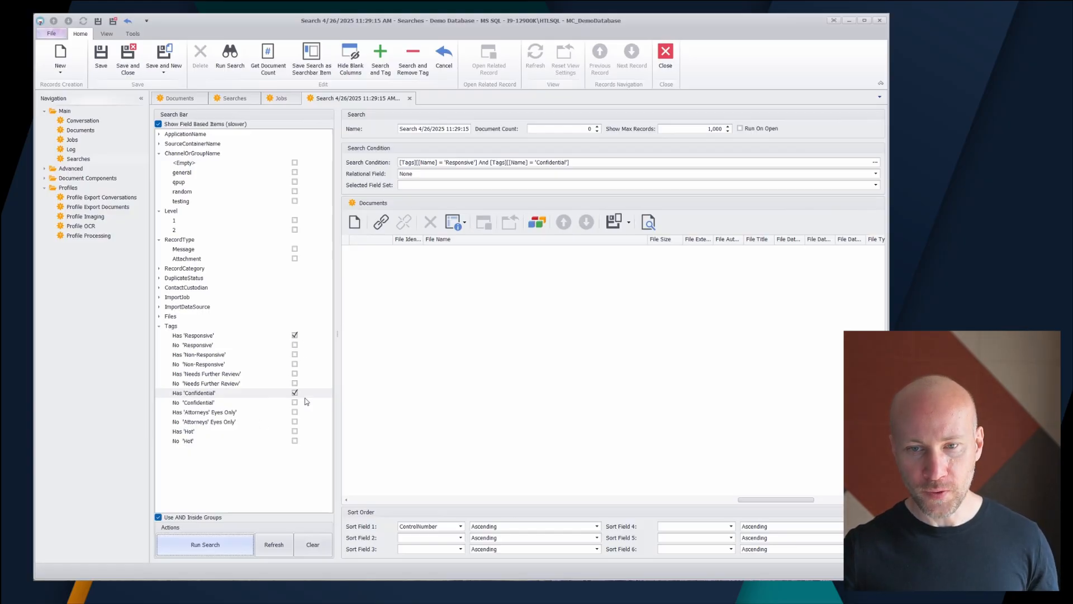
# Step: Rerun the tag search with Use AND Inside Groups disabled and review its condition in the criteria editor without changing it
pyautogui.click(211, 519)
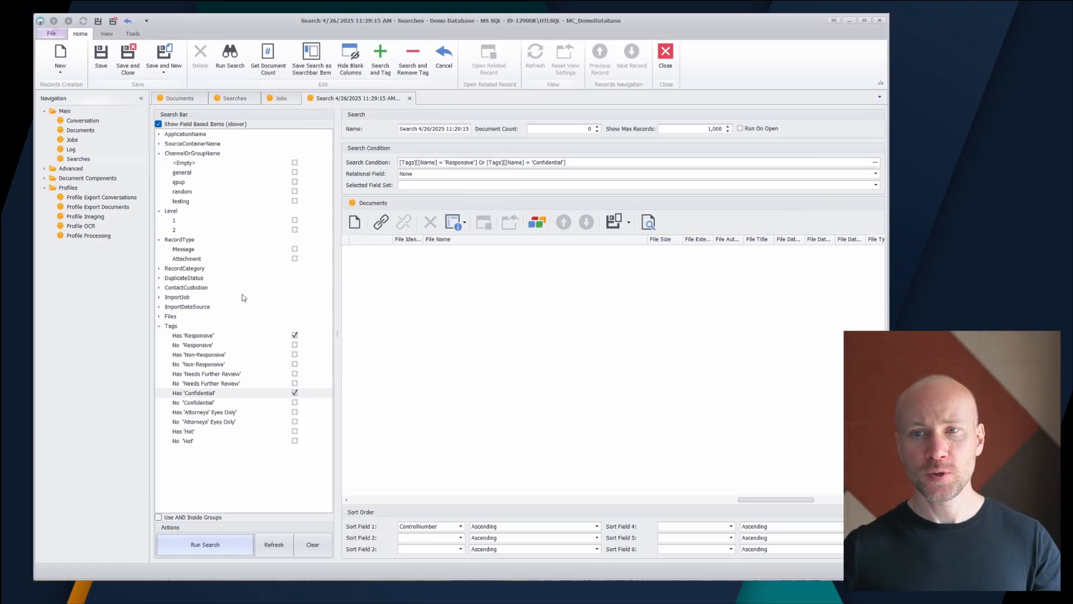
pyautogui.click(876, 161)
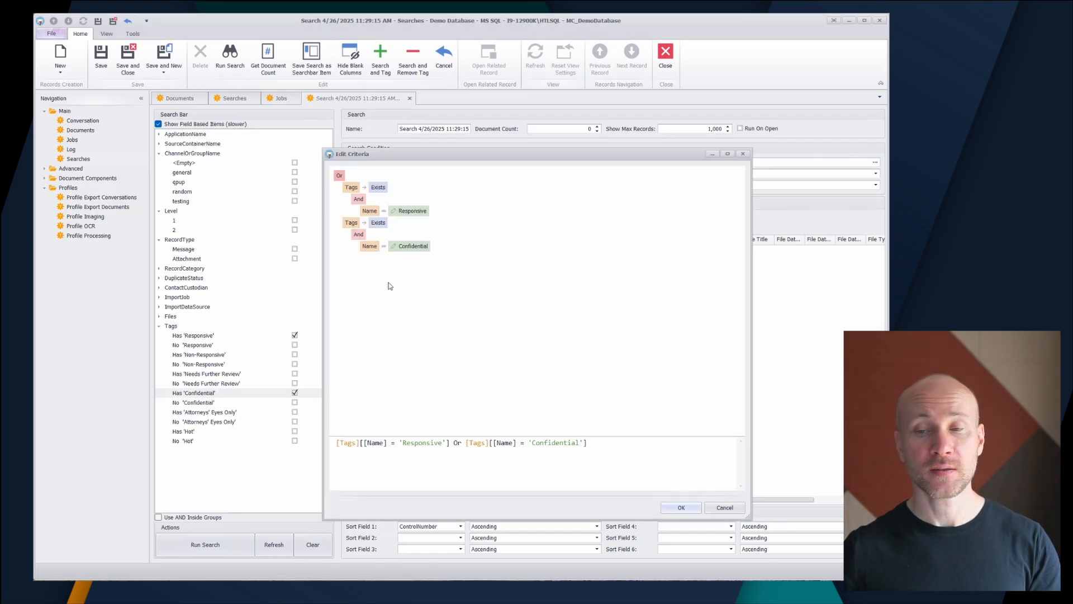
pyautogui.click(727, 509)
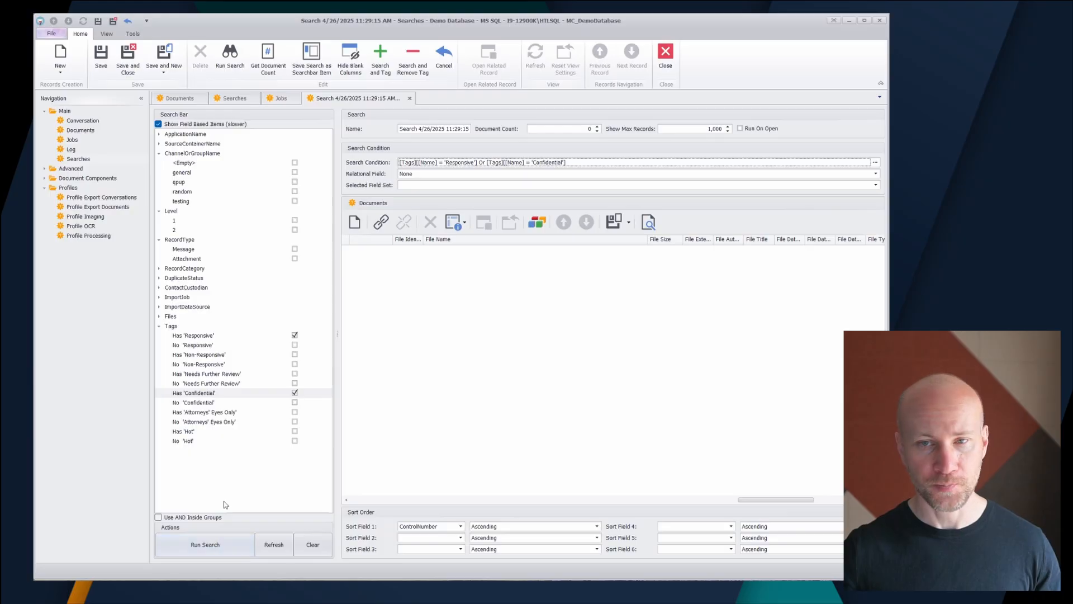
# Step: Replace the two tag filters with Facebook, Facebook Messenger and WhatsApp under ApplicationName, run the search and view the results' first columns
pyautogui.click(294, 393)
pyautogui.click(295, 336)
pyautogui.click(161, 134)
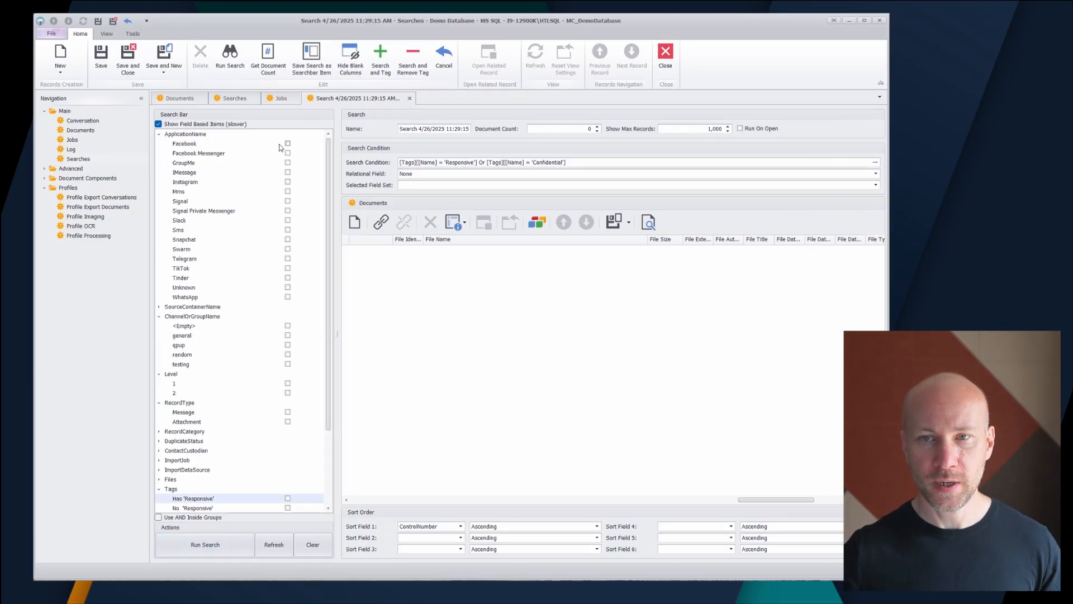
pyautogui.click(288, 143)
pyautogui.click(288, 152)
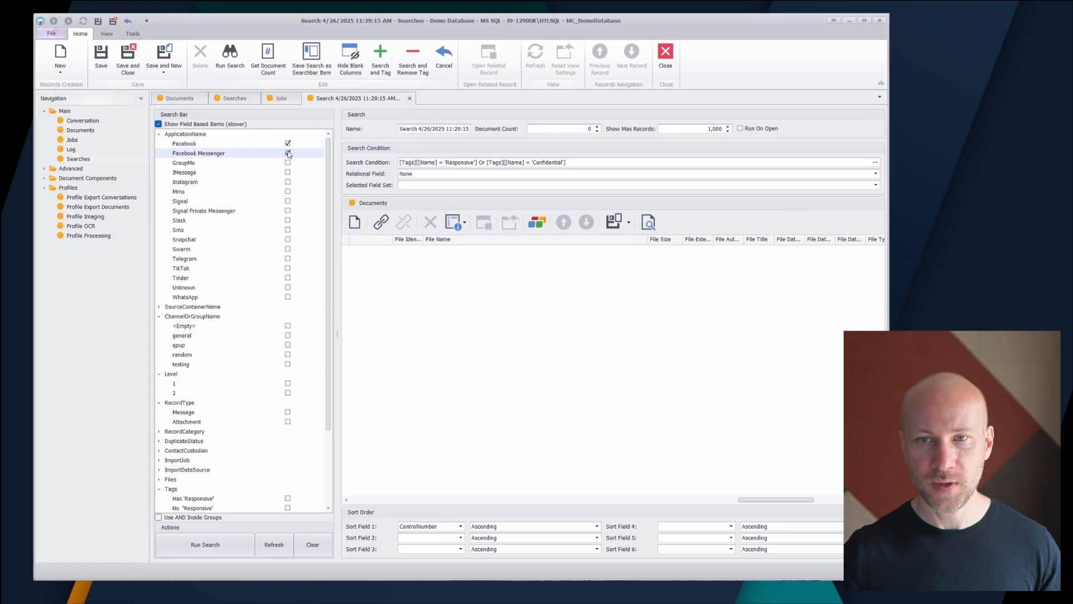
pyautogui.click(287, 297)
pyautogui.click(225, 546)
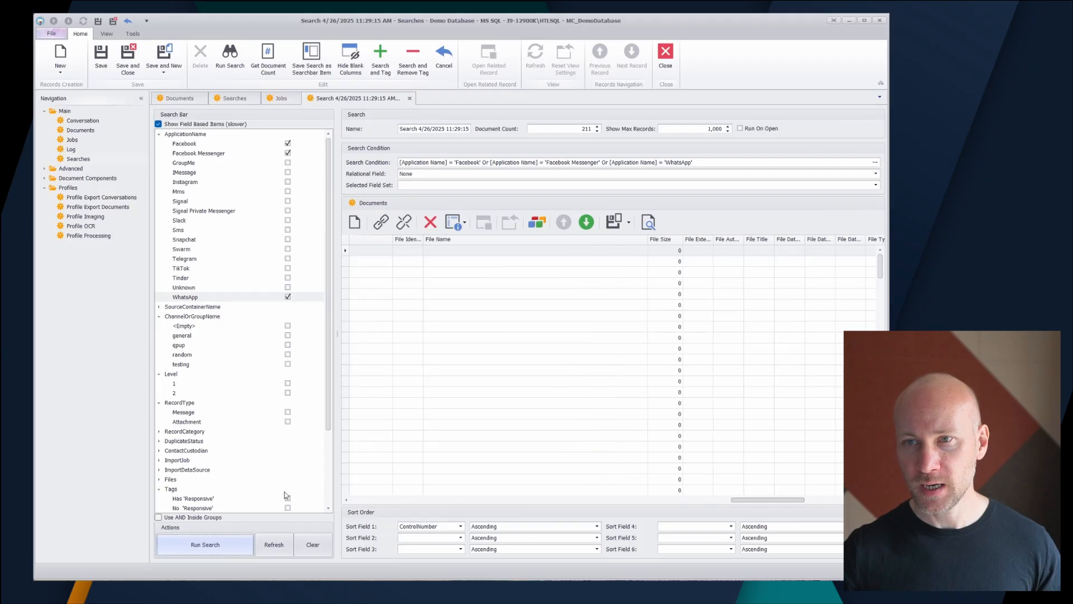
pyautogui.moveTo(752, 500); pyautogui.dragTo(355, 499)
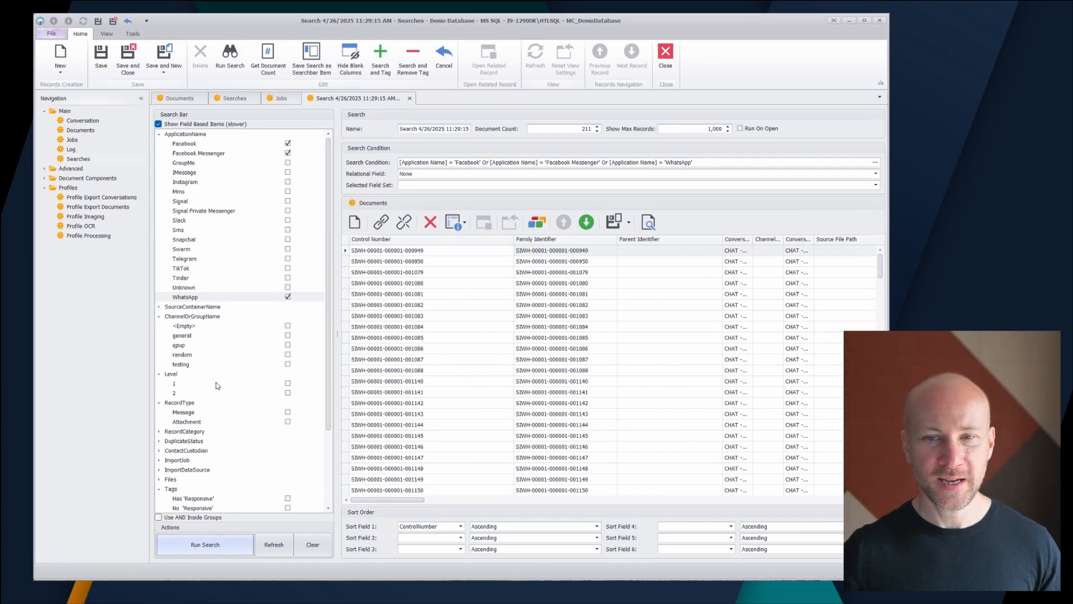
# Step: Collapse the Tags group, expand RecordCategory and refresh the search bar items to match the current search results
pyautogui.scroll(-3, 214, 384)
pyautogui.click(158, 394)
pyautogui.click(159, 431)
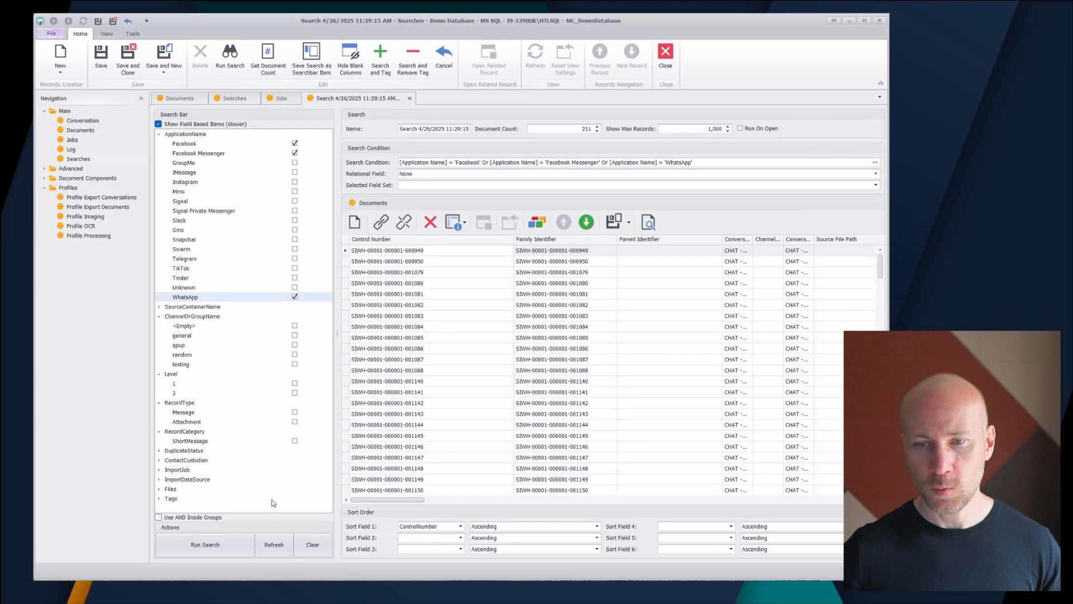
pyautogui.click(274, 547)
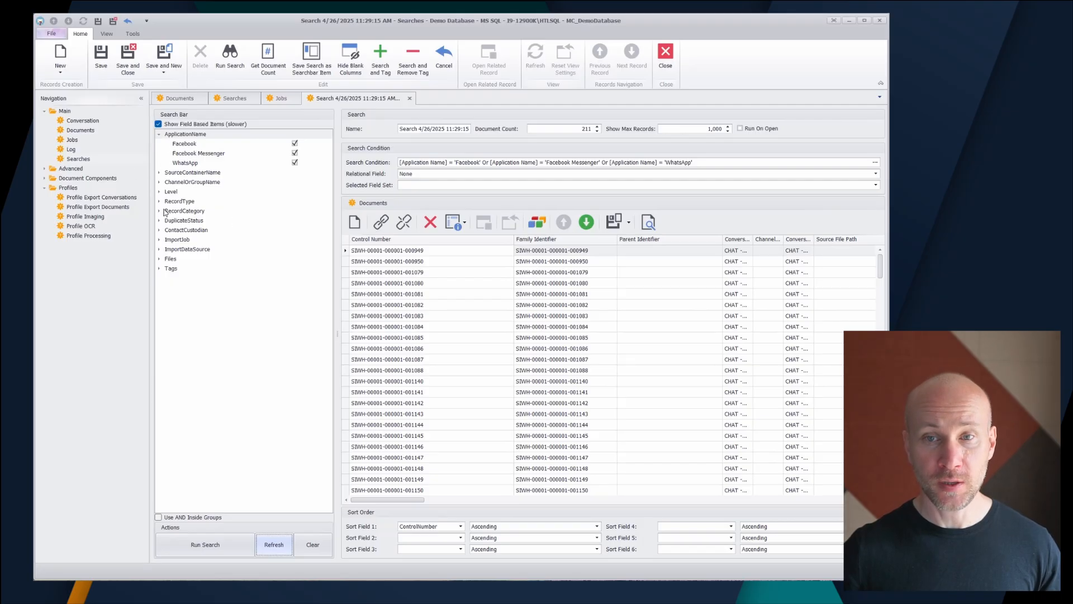
# Step: Examine the refreshed filter values under SourceContainerName, ChannelOrGroupName, Level, RecordType, RecordCategory, DuplicateStatus, ContactCustodian and ImportJob
pyautogui.click(159, 172)
pyautogui.click(160, 211)
pyautogui.click(159, 230)
pyautogui.click(159, 258)
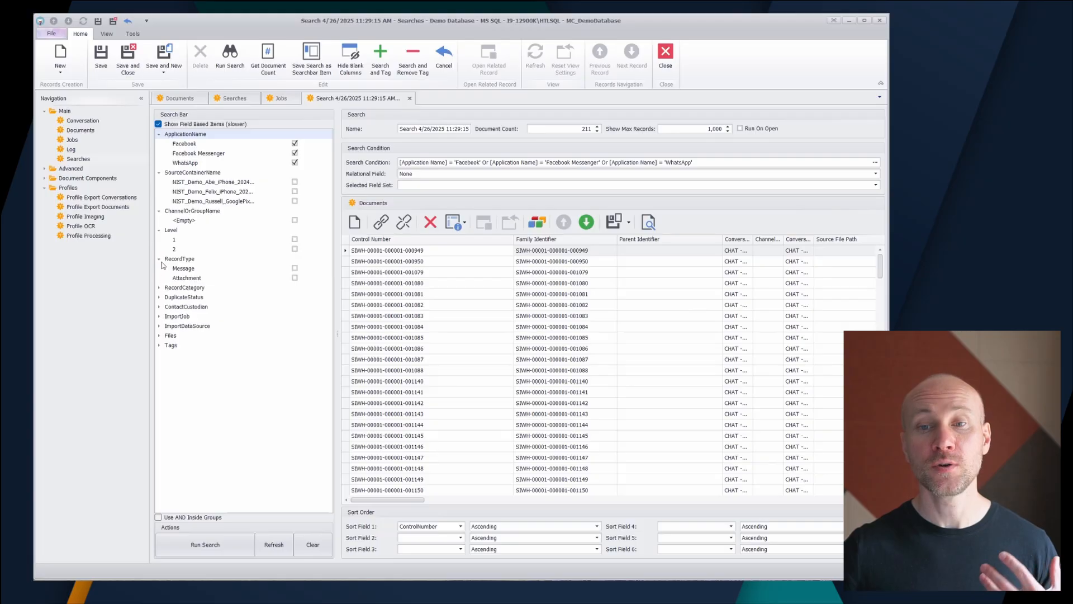
pyautogui.click(159, 287)
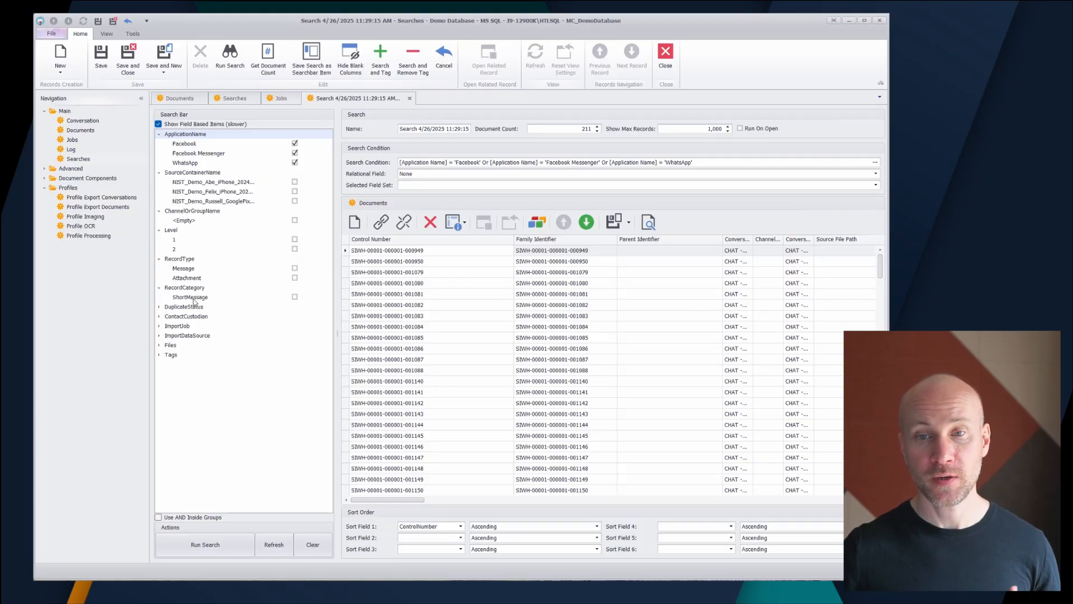
pyautogui.click(159, 306)
pyautogui.click(159, 335)
pyautogui.click(159, 356)
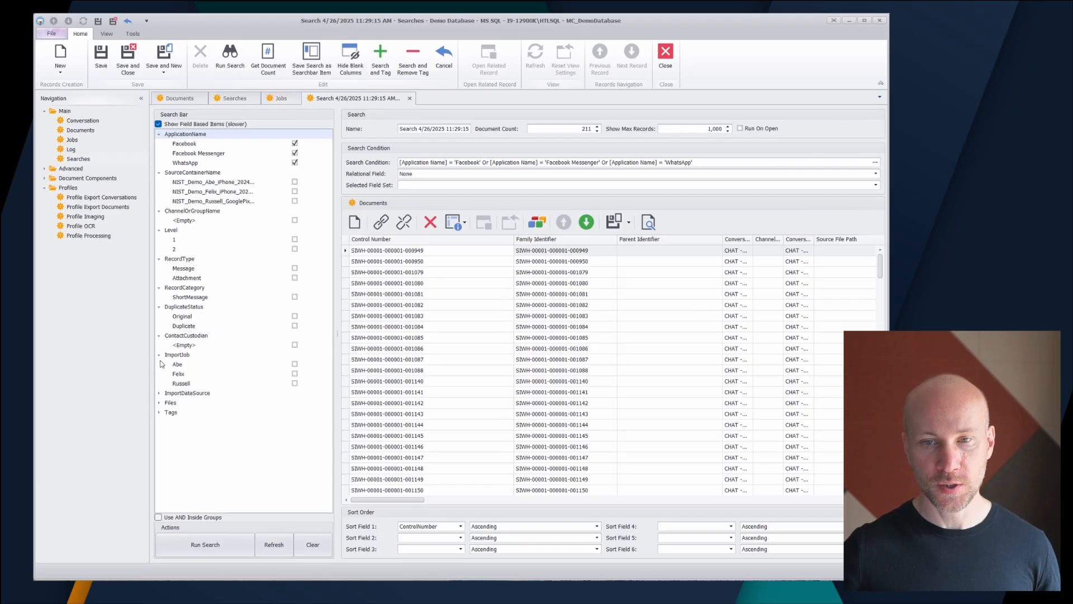